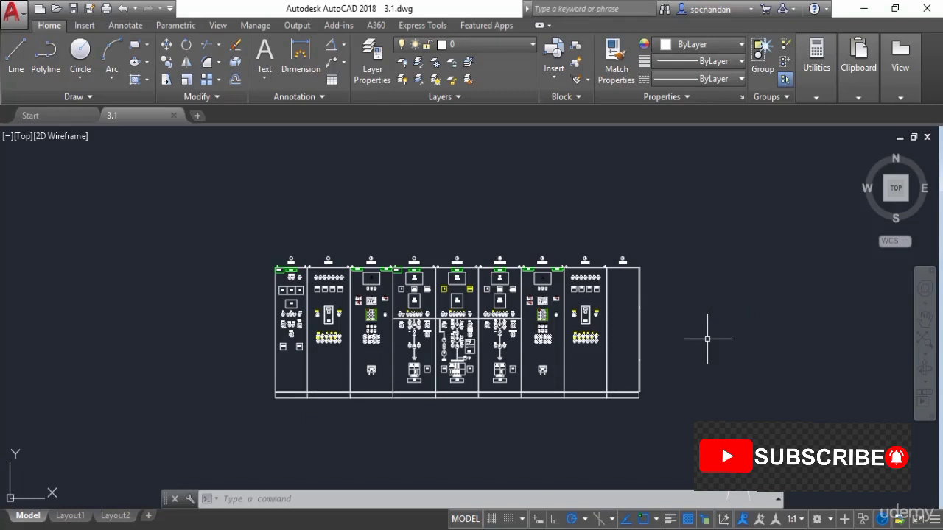
Window-select lamps L1 through 21 and the ACV, DCV and DCA boxes in panel ECP-1, and clear the selection
{"action": "scroll", "coordinate": [464, 308], "scroll_direction": "up", "scroll_amount": 2}
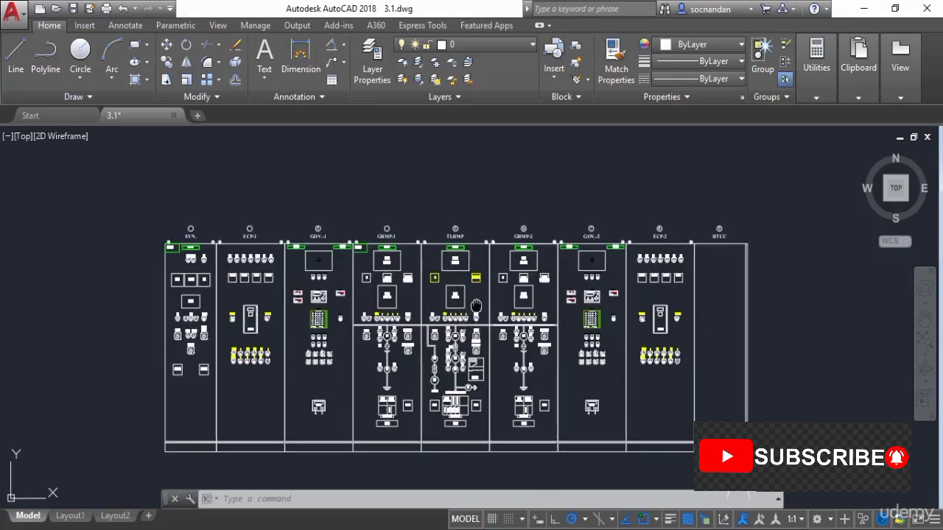
{"action": "middle_click_drag", "start_coordinate": [476, 306], "coordinate": [492, 274]}
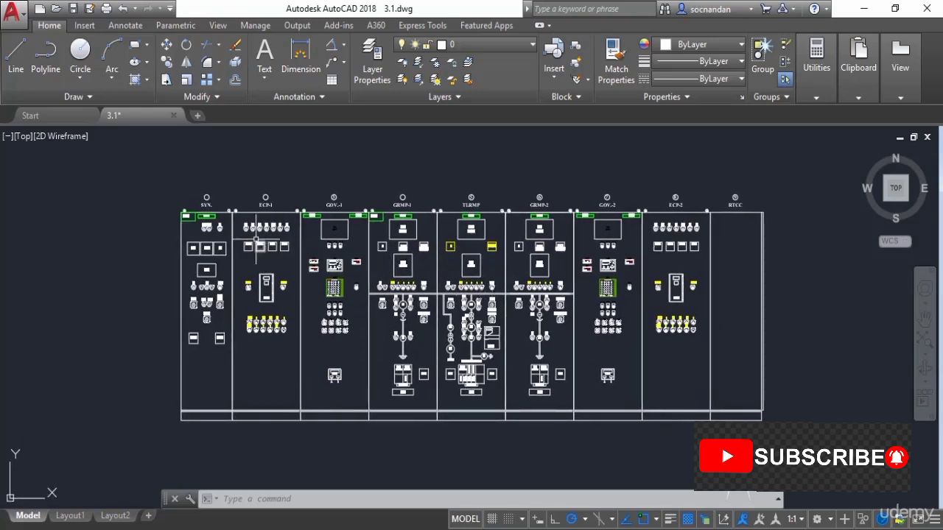
{"action": "scroll", "coordinate": [258, 243], "scroll_direction": "up", "scroll_amount": 8}
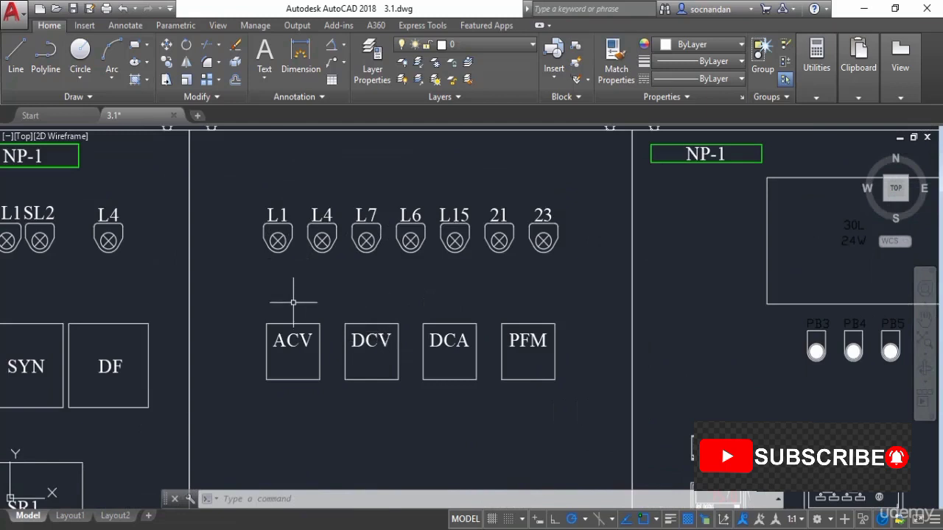
{"action": "left_click", "coordinate": [220, 180]}
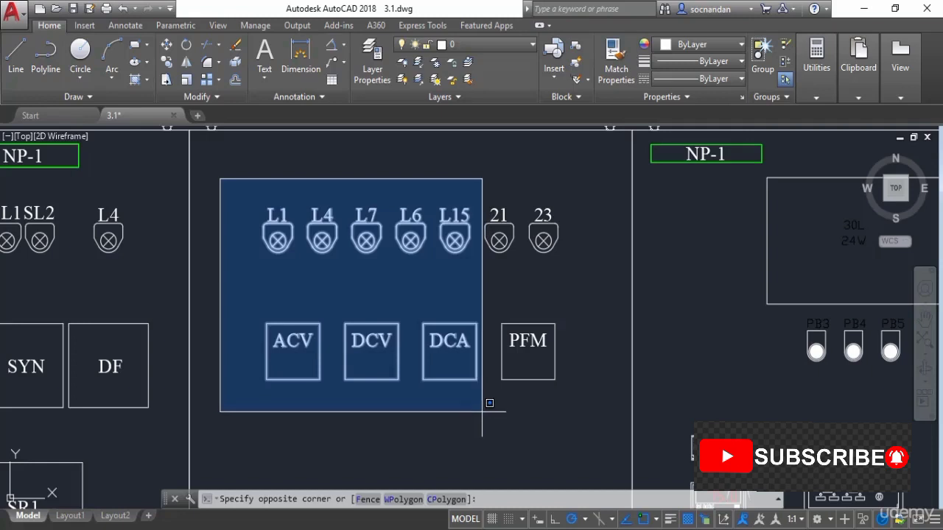
{"action": "left_click", "coordinate": [521, 416]}
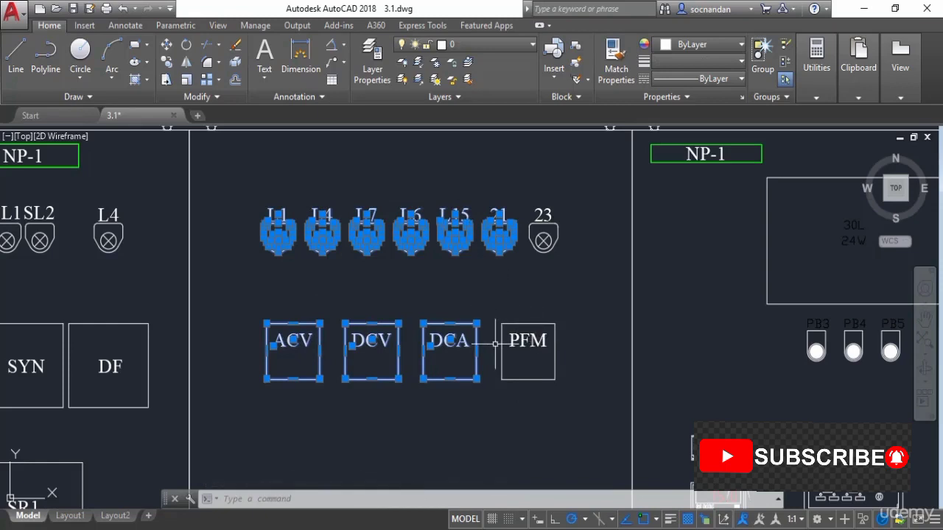
{"action": "key", "text": "Escape"}
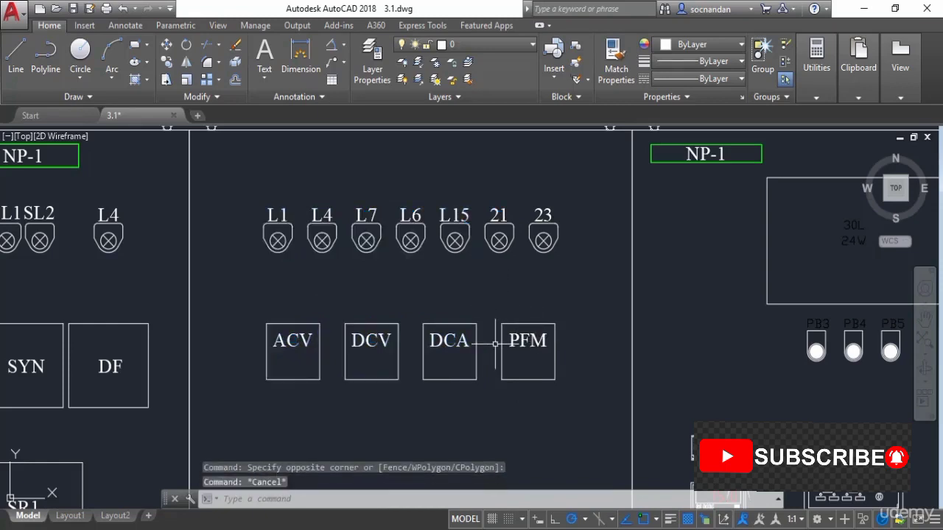
Select lamps L6, L15, 21 and 23 and the DCV, DCA and PFM boxes with a crossing window, and clear the selection
{"action": "left_click", "coordinate": [609, 406]}
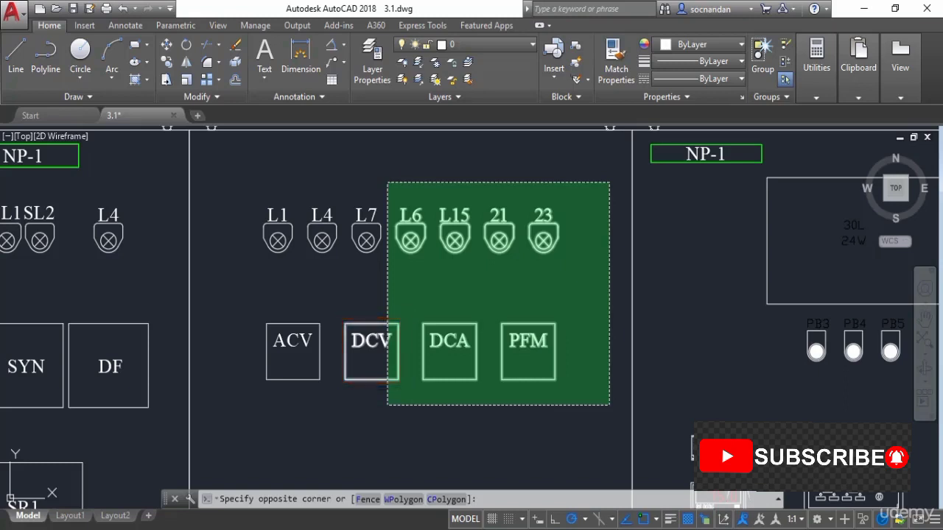
{"action": "left_click", "coordinate": [388, 182]}
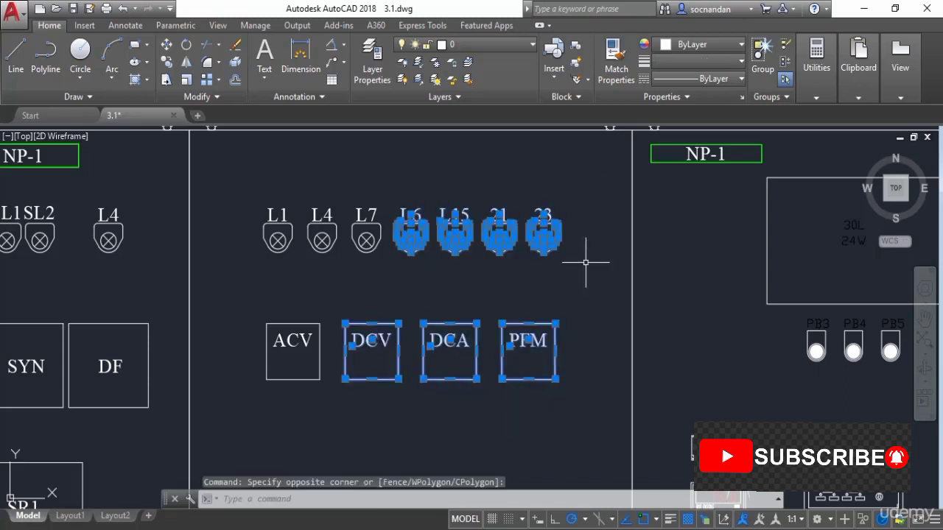
{"action": "key", "text": "Escape"}
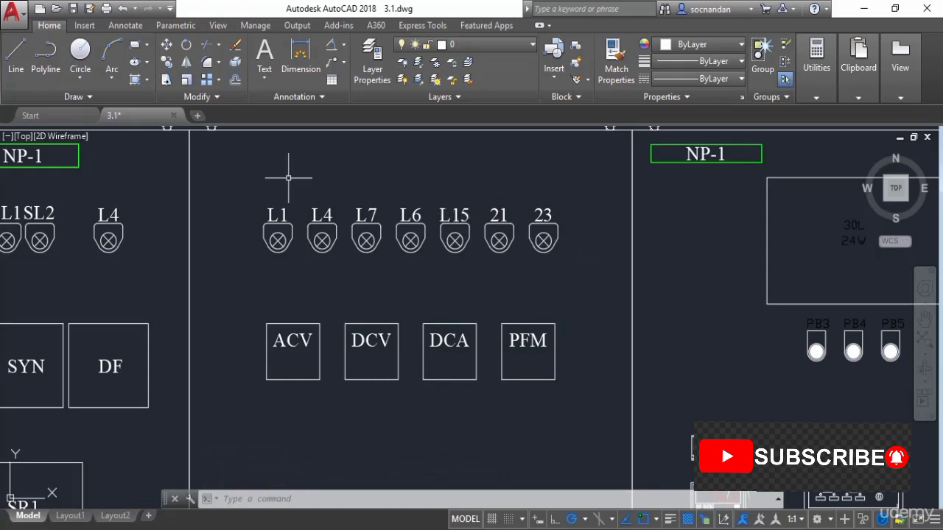
Select lamps L4 and L7 and the ACV box with a WPolygon that skips lamp L1, and clear the selection
{"action": "left_click", "coordinate": [230, 170]}
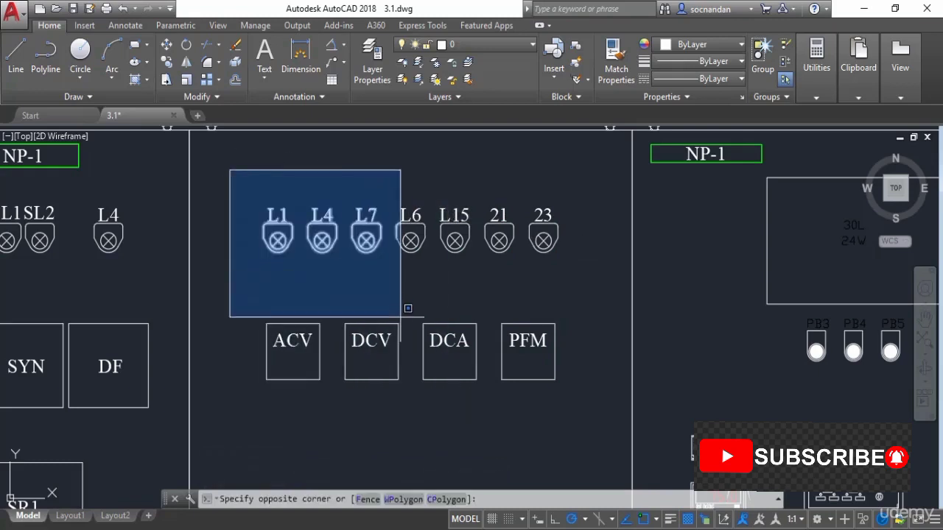
{"action": "left_click", "coordinate": [389, 500]}
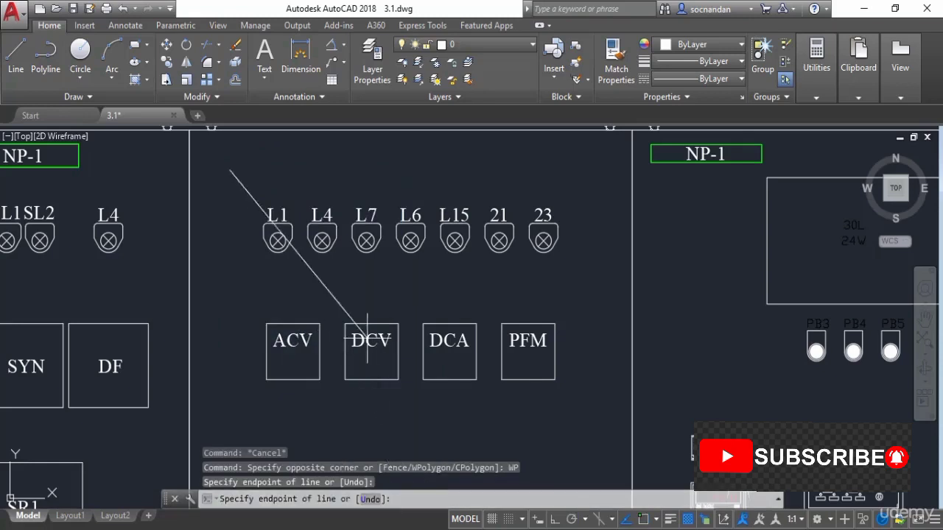
{"action": "left_click", "coordinate": [362, 165]}
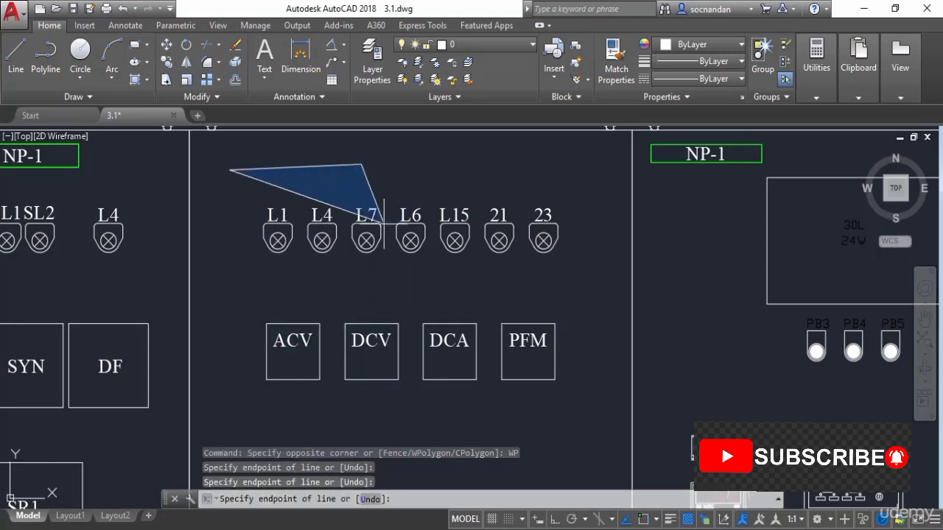
{"action": "left_click", "coordinate": [394, 226]}
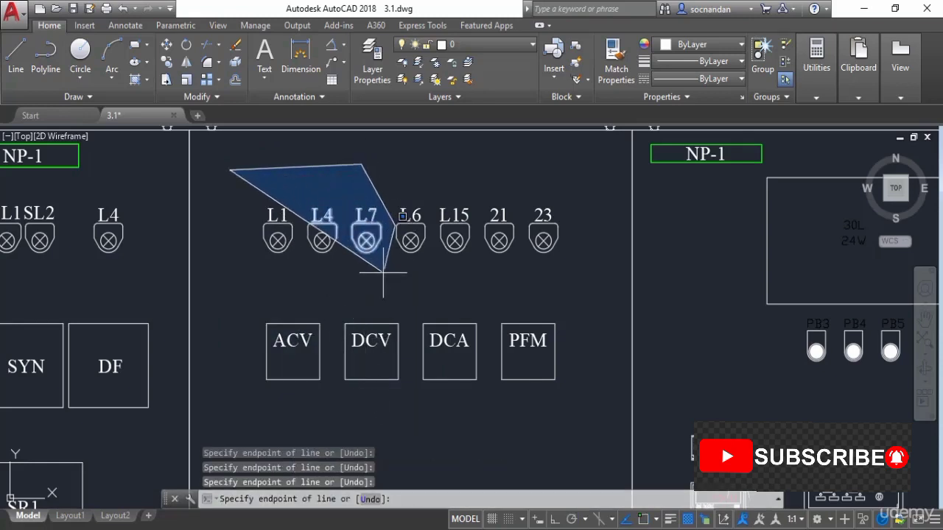
{"action": "left_click", "coordinate": [384, 272]}
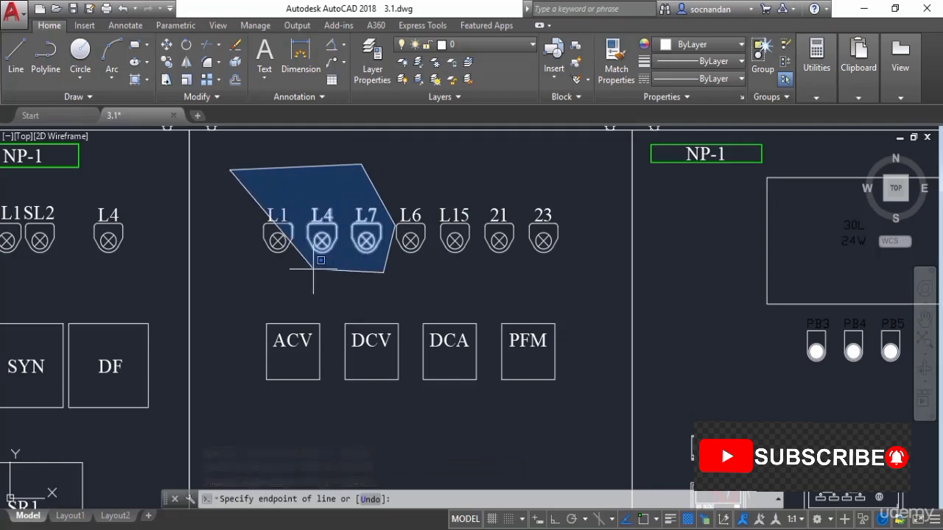
{"action": "left_click", "coordinate": [313, 269]}
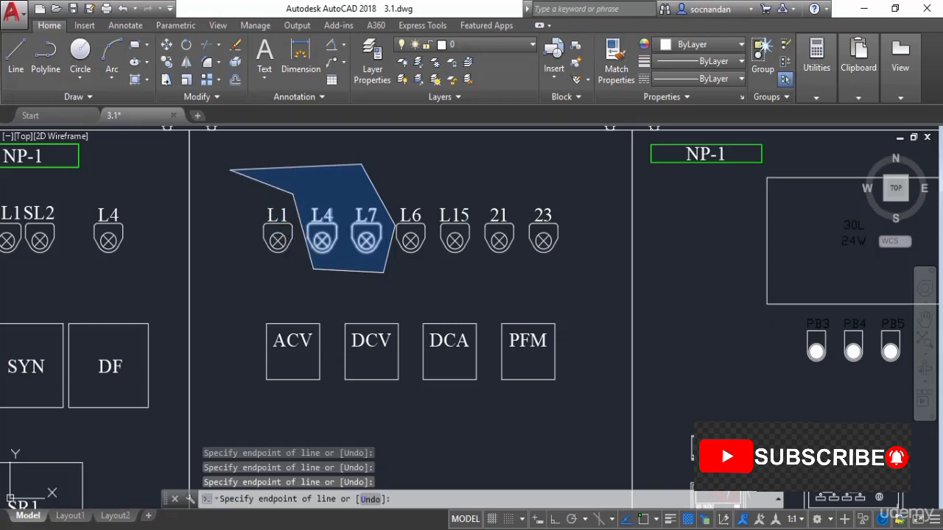
{"action": "left_click", "coordinate": [292, 194]}
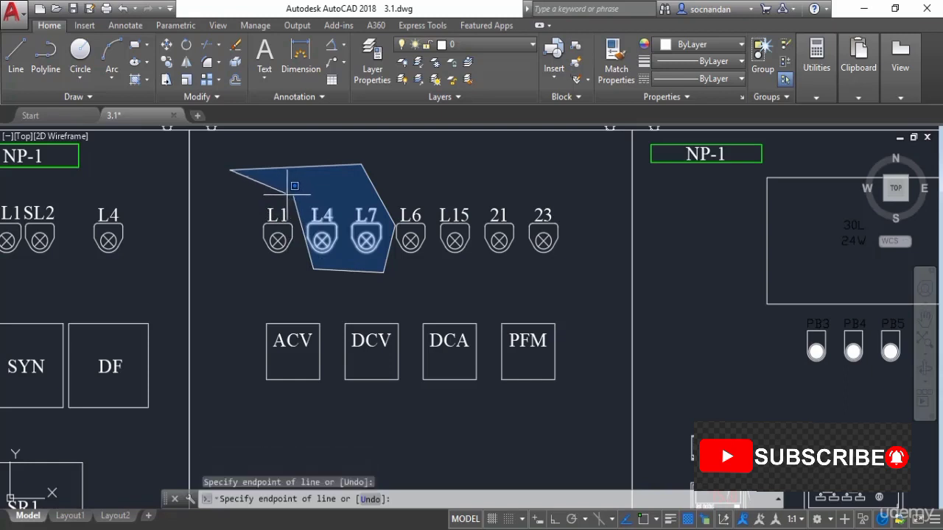
{"action": "left_click", "coordinate": [229, 209]}
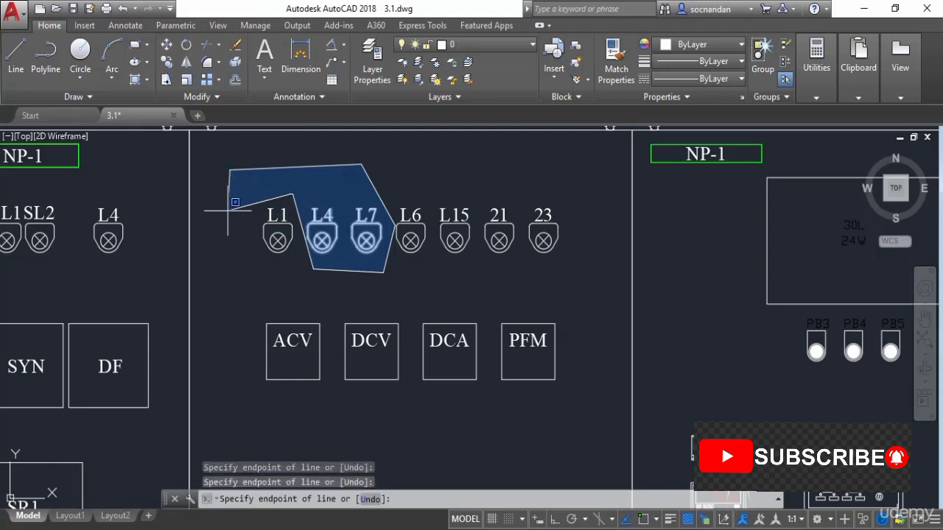
{"action": "left_click", "coordinate": [330, 317]}
{"action": "left_click", "coordinate": [333, 415]}
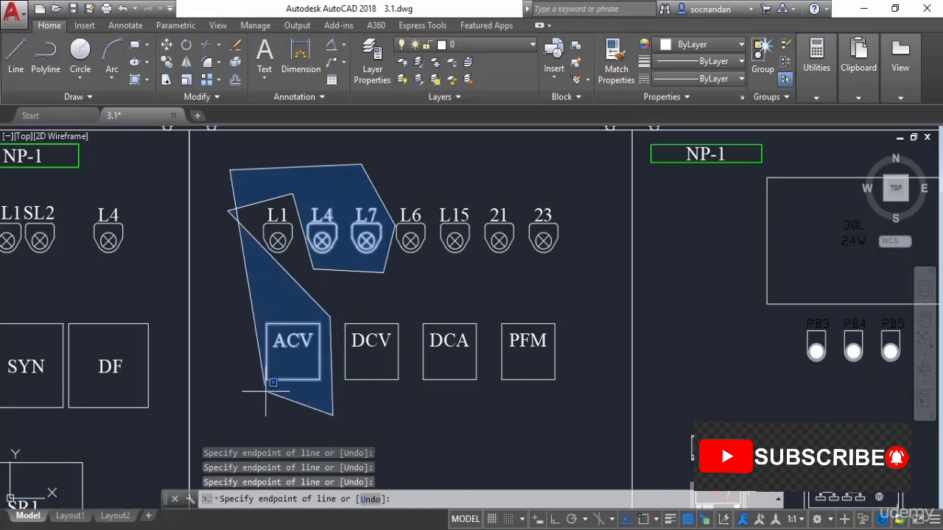
{"action": "left_click", "coordinate": [253, 391]}
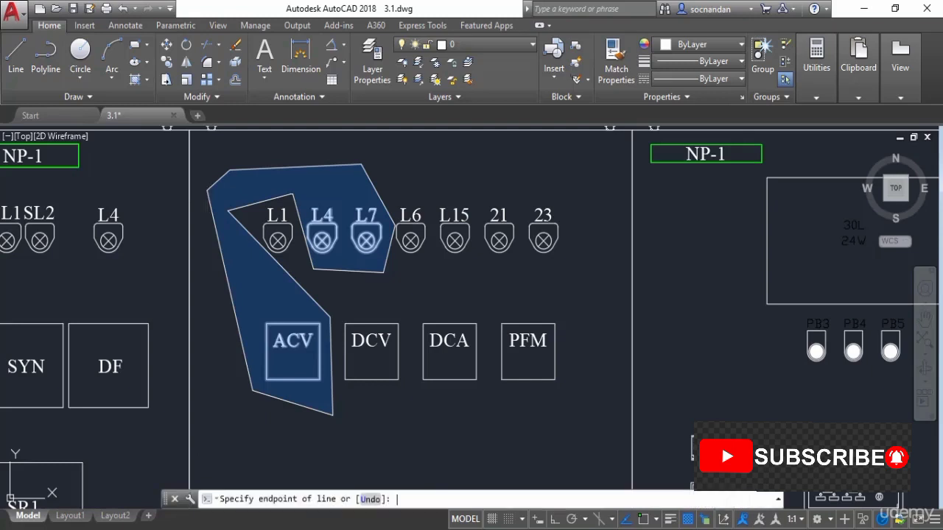
{"action": "left_click", "coordinate": [211, 184]}
{"action": "key", "text": "Return"}
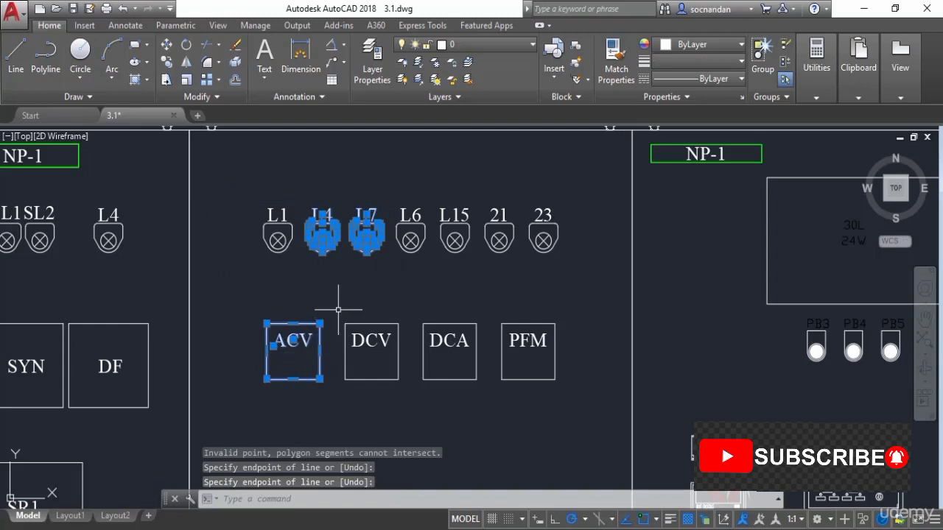
{"action": "key", "text": "Escape"}
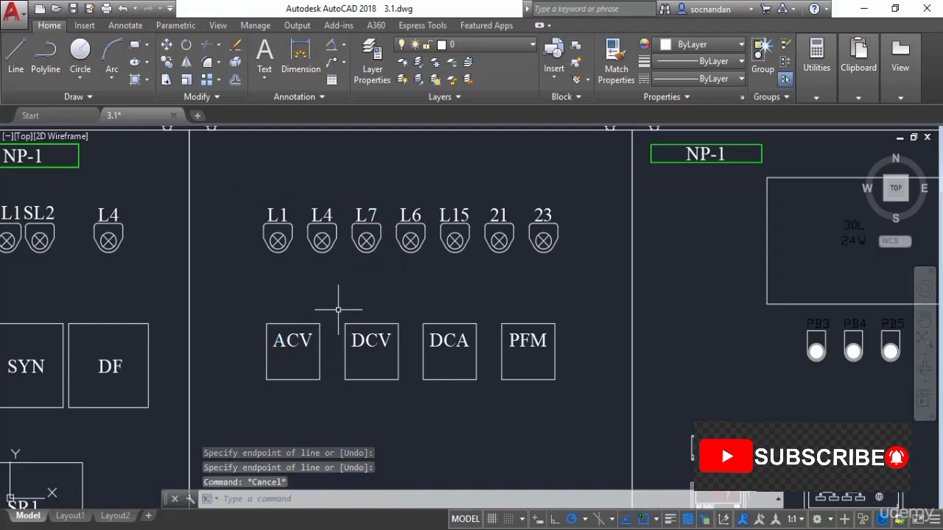
Select lamps L1 and L4 and the ACV box with a CPolygon cutting across the box, and clear the selection
{"action": "left_click", "coordinate": [249, 171]}
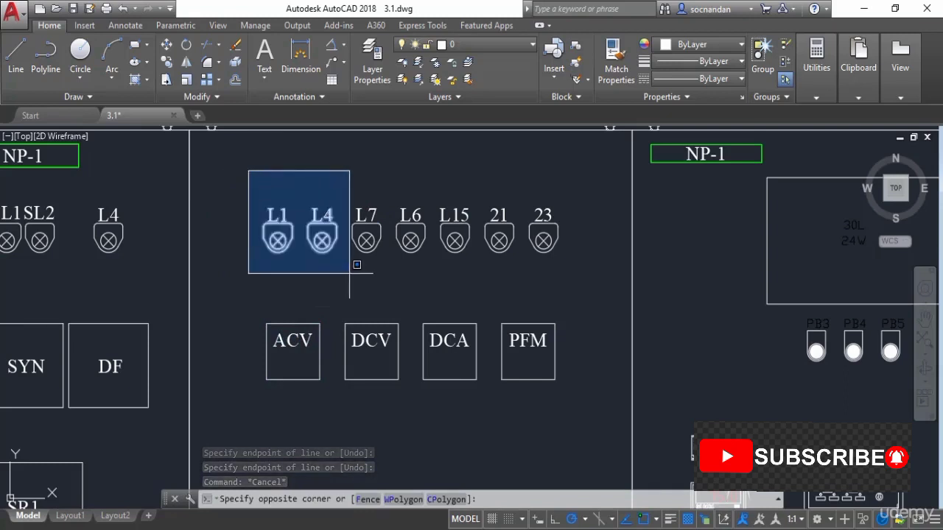
{"action": "left_click", "coordinate": [447, 500]}
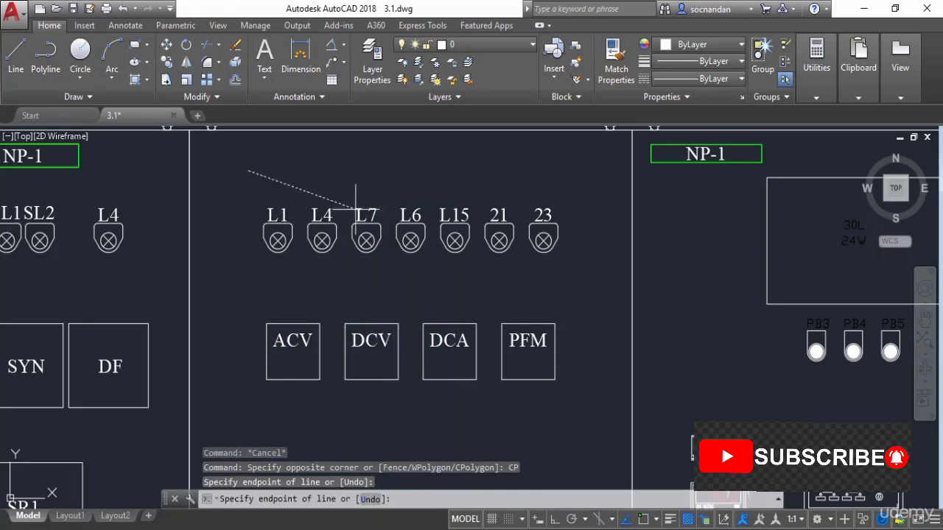
{"action": "left_click", "coordinate": [334, 170]}
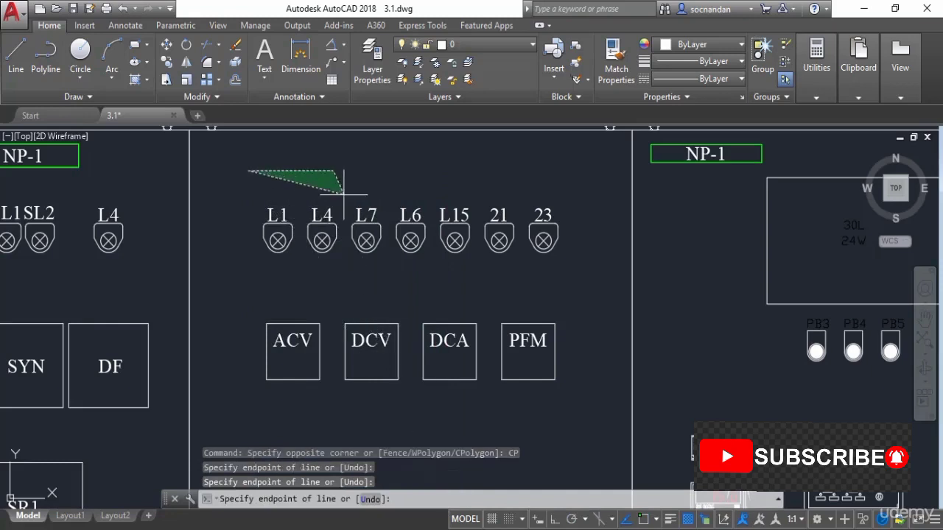
{"action": "left_click", "coordinate": [345, 262]}
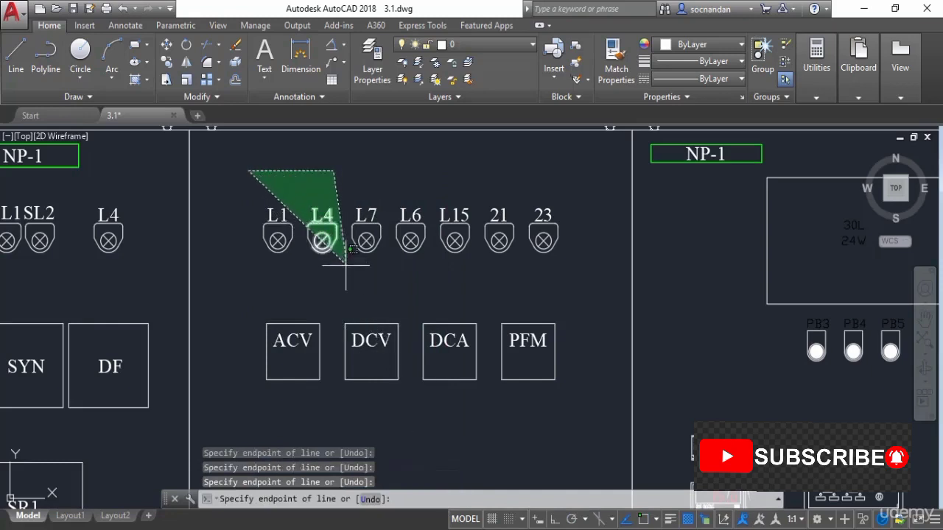
{"action": "left_click", "coordinate": [386, 281]}
{"action": "left_click", "coordinate": [331, 302]}
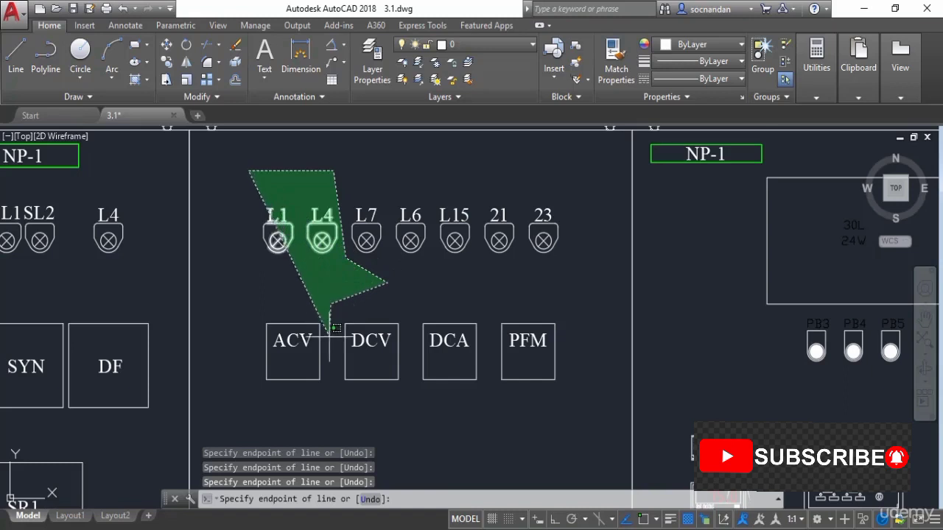
{"action": "left_click", "coordinate": [328, 364]}
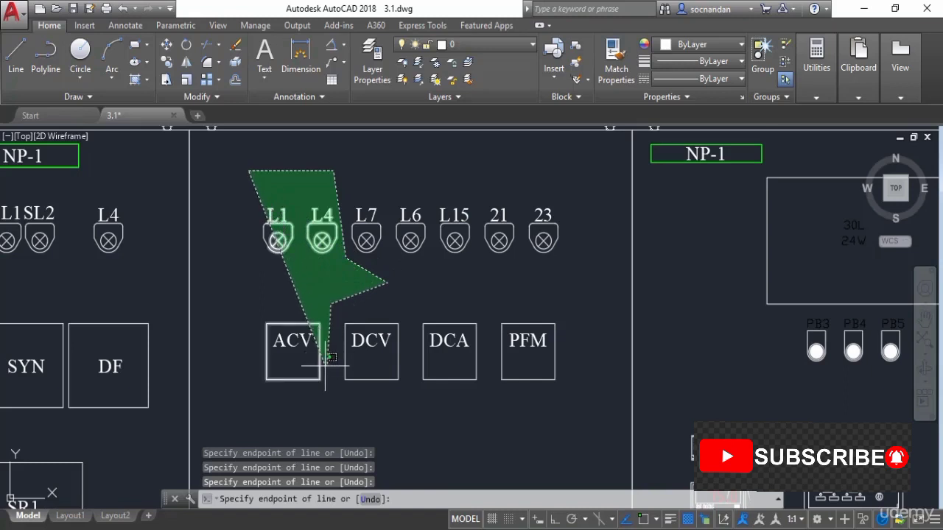
{"action": "left_click", "coordinate": [254, 360]}
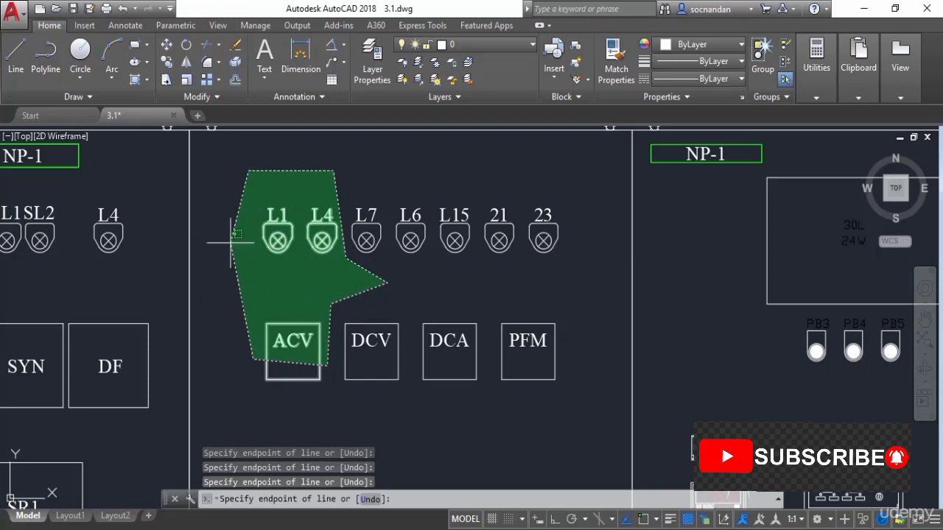
{"action": "left_click", "coordinate": [231, 242]}
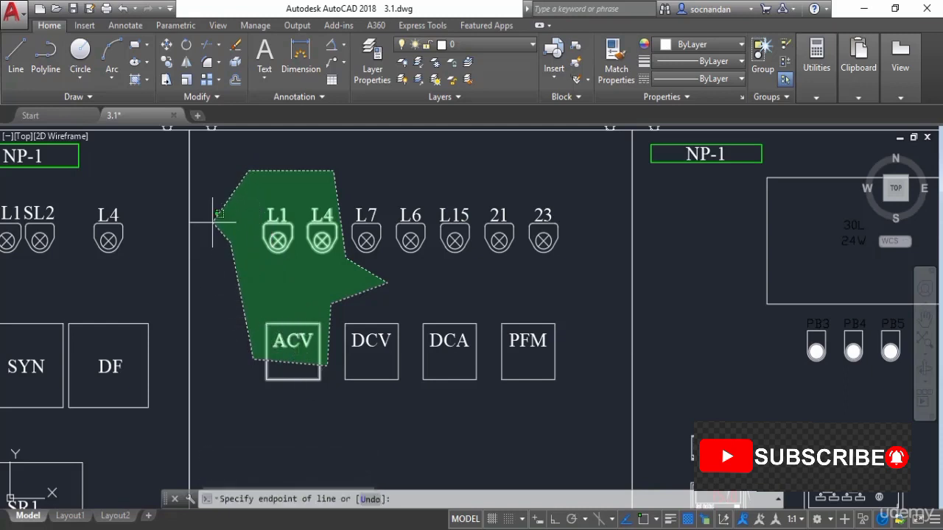
{"action": "left_click", "coordinate": [219, 215]}
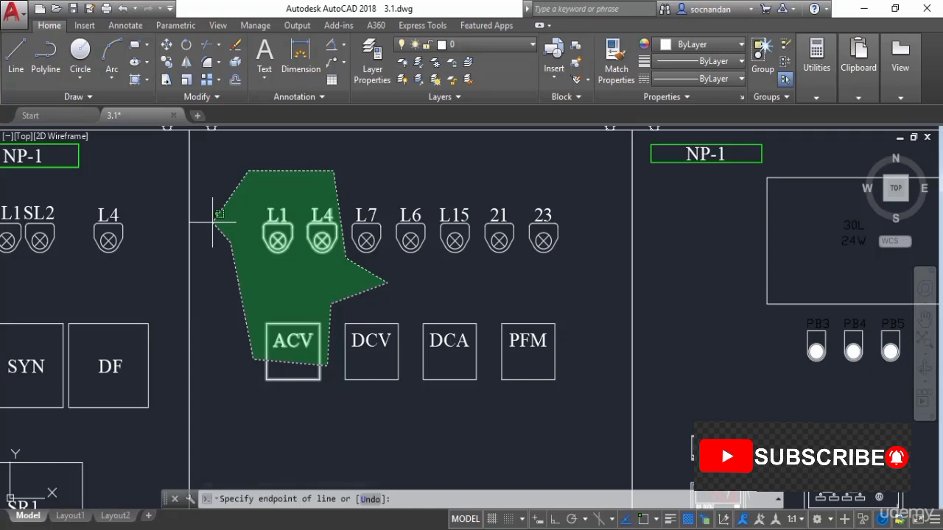
{"action": "key", "text": "Return"}
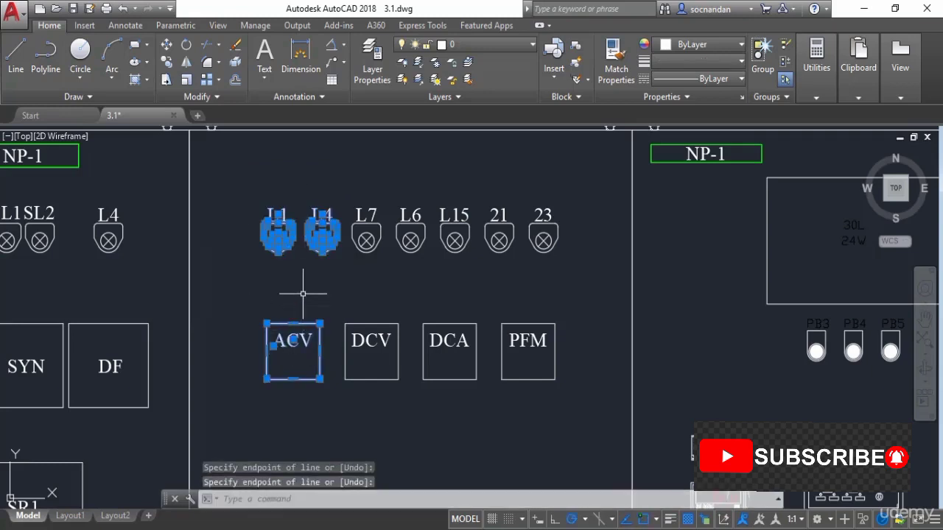
{"action": "key", "text": "Escape"}
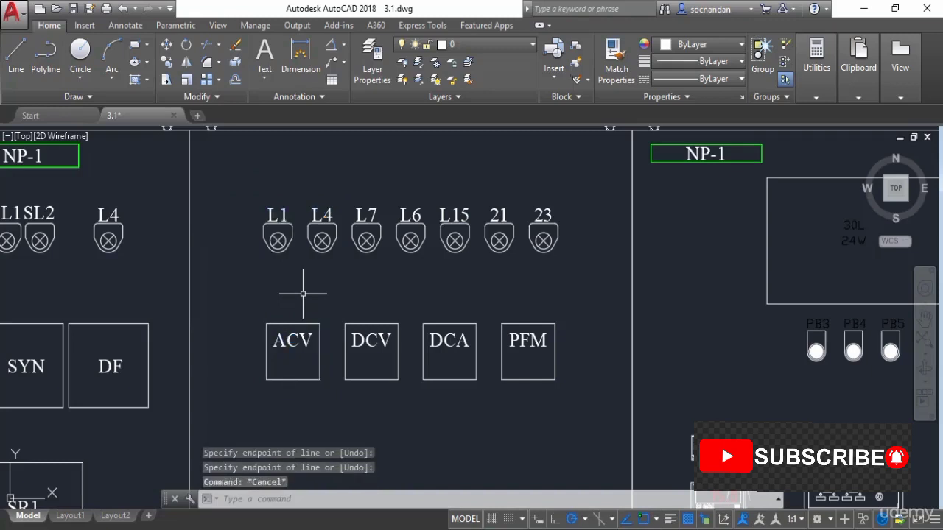
Select the ACV, DCV, DCA and PFM boxes in panel ECP-1 with a zigzag Fence line, and clear the selection
{"action": "left_click", "coordinate": [232, 160]}
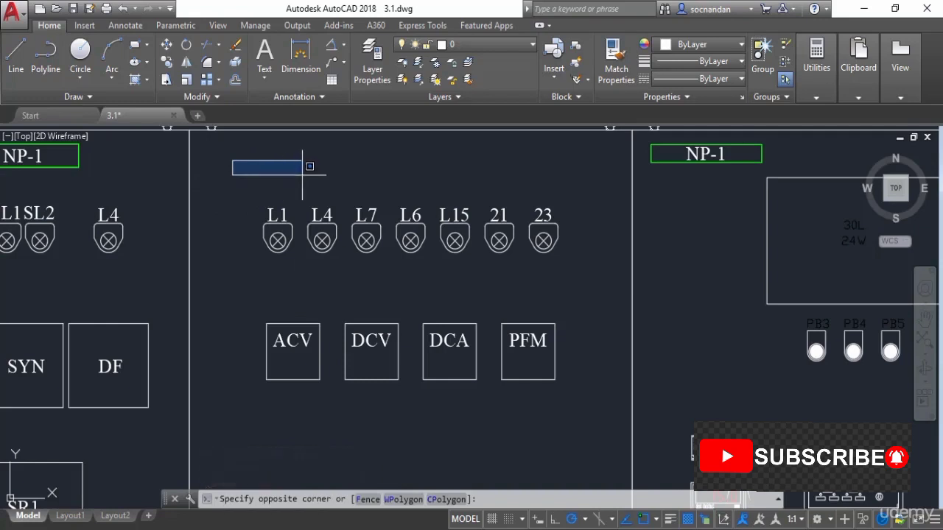
{"action": "left_click", "coordinate": [367, 500]}
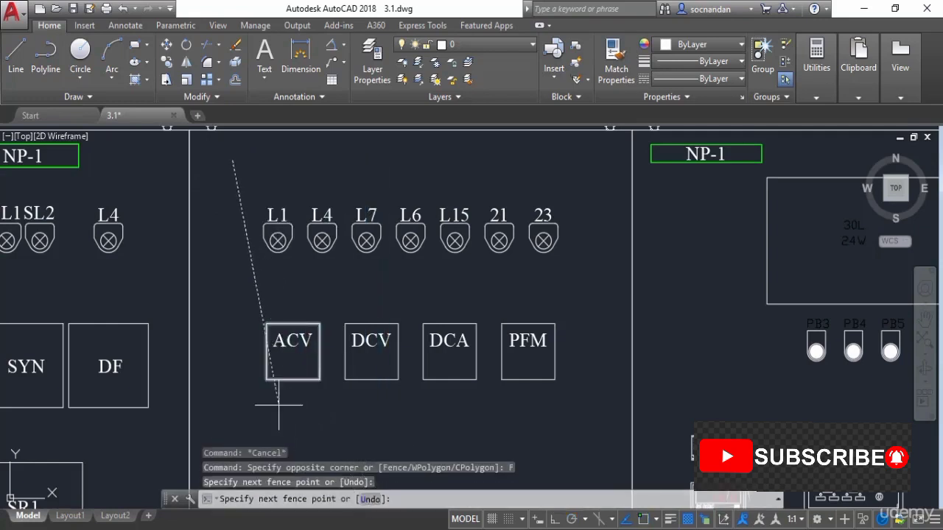
{"action": "left_click", "coordinate": [222, 303]}
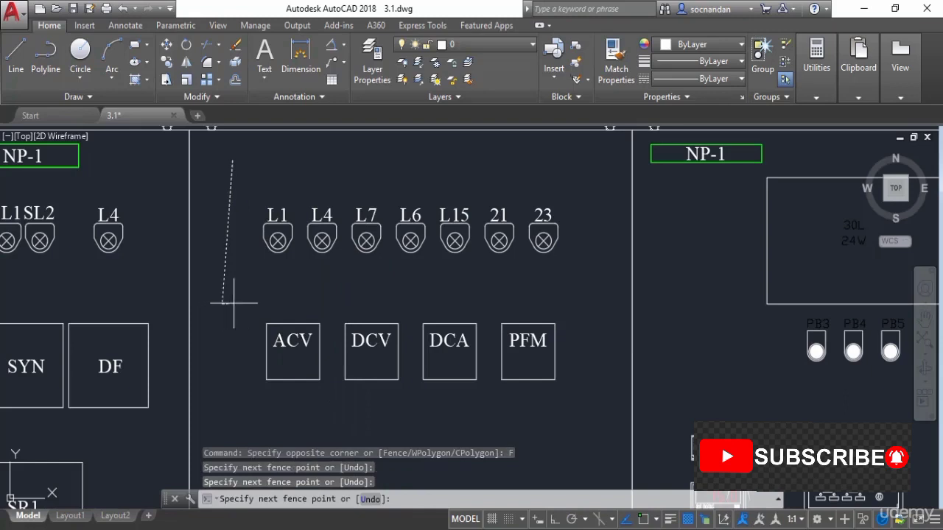
{"action": "left_click", "coordinate": [287, 291]}
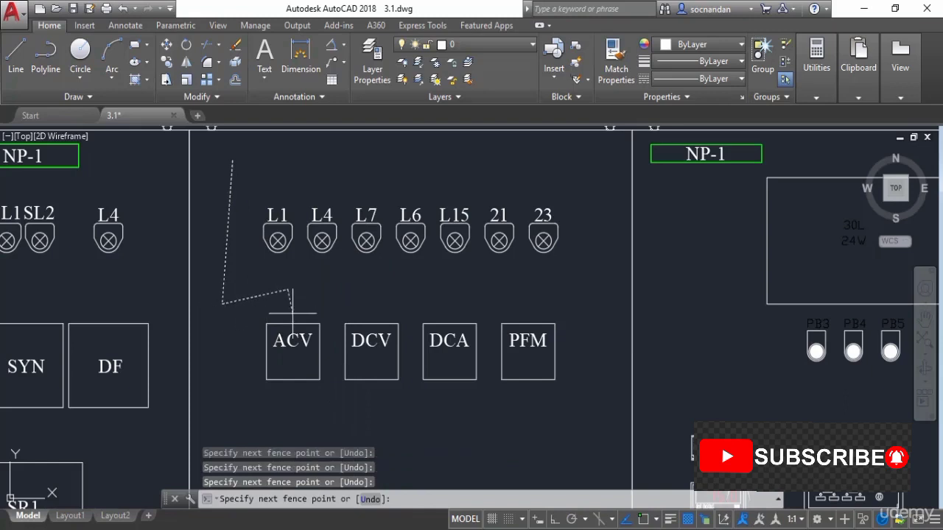
{"action": "left_click", "coordinate": [294, 366]}
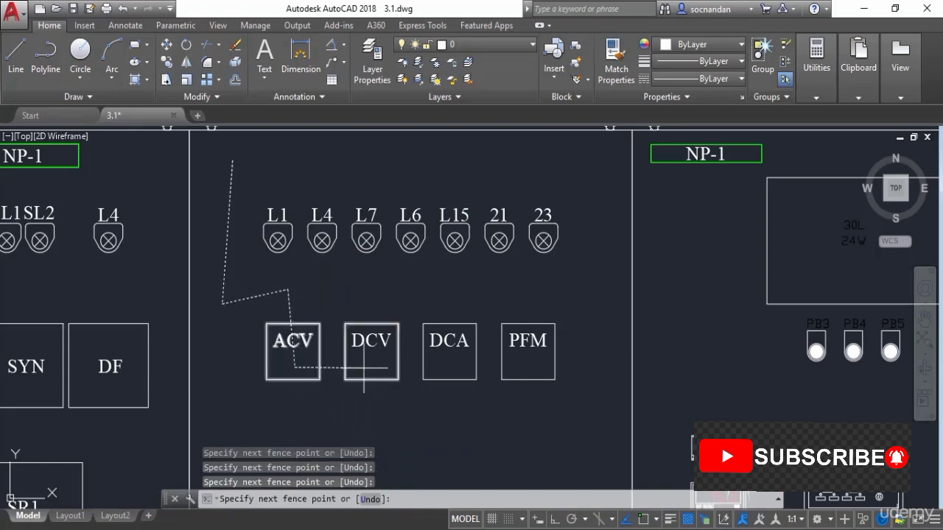
{"action": "left_click", "coordinate": [363, 367]}
{"action": "left_click", "coordinate": [435, 442]}
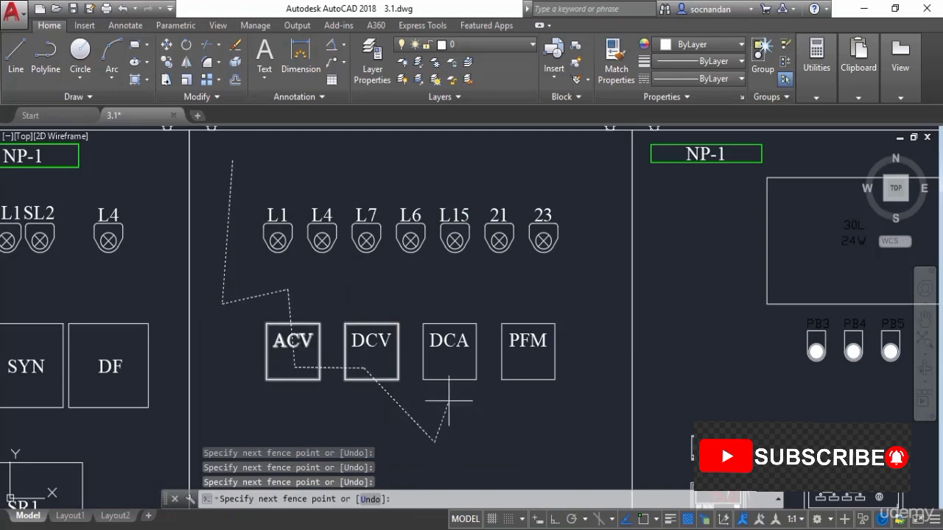
{"action": "left_click", "coordinate": [455, 371]}
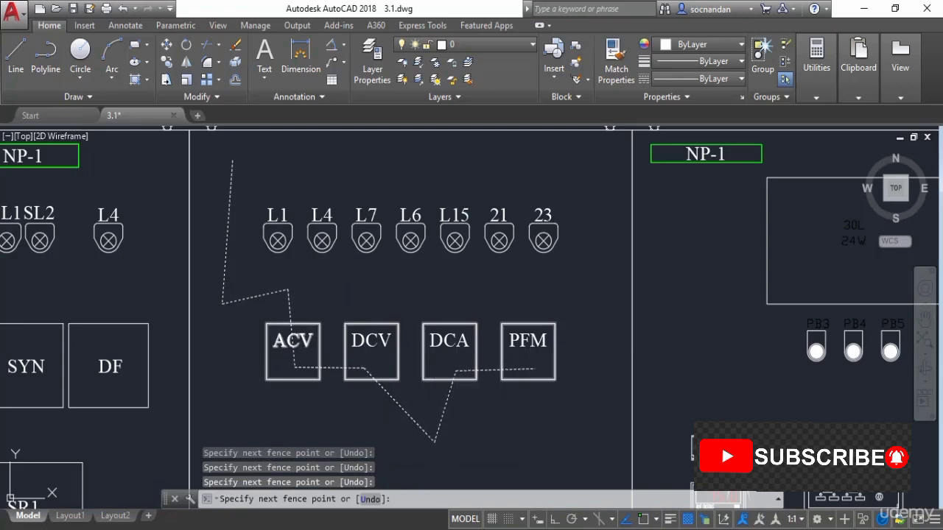
{"action": "left_click", "coordinate": [534, 368]}
{"action": "key", "text": "Return"}
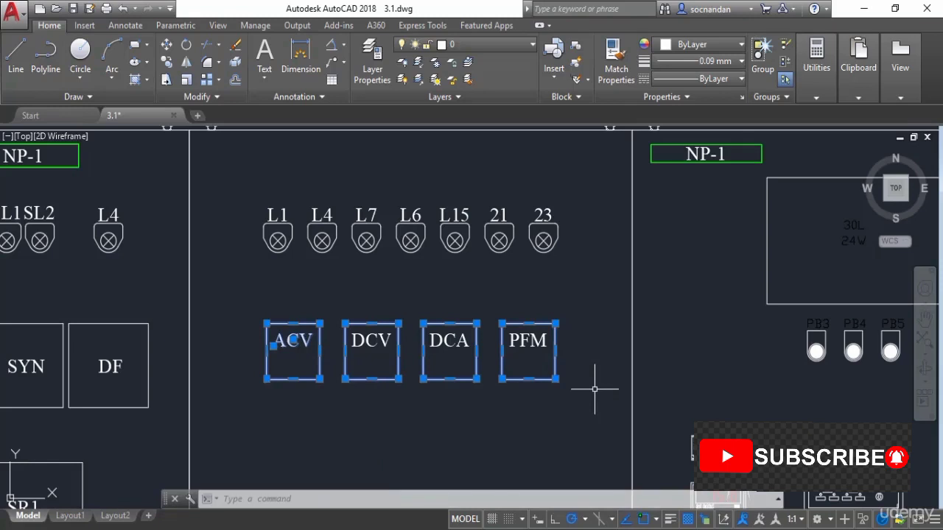
{"action": "key", "text": "Escape"}
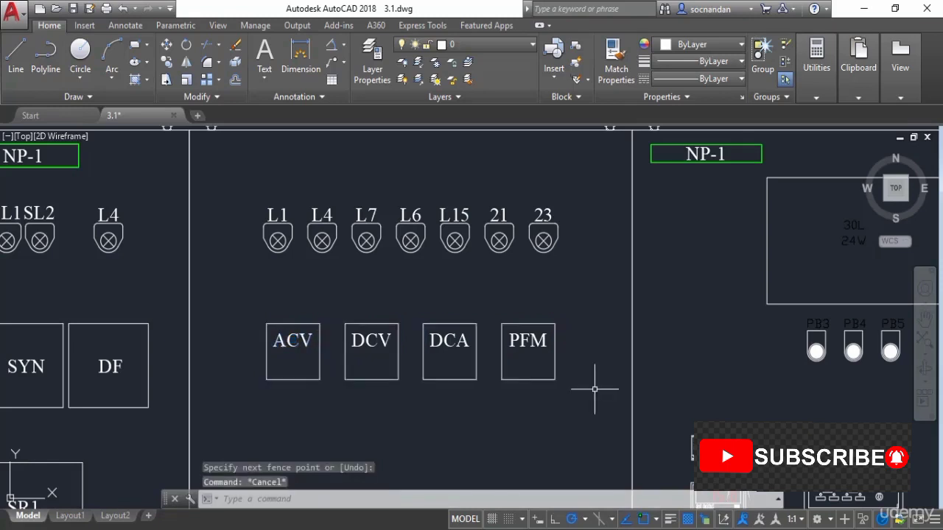
Select the objects from beyond the RTCC panel's right edge back to the AVR and SW1 in ECP-1 with one crossing window
{"action": "scroll", "coordinate": [596, 391], "scroll_direction": "down", "scroll_amount": 4}
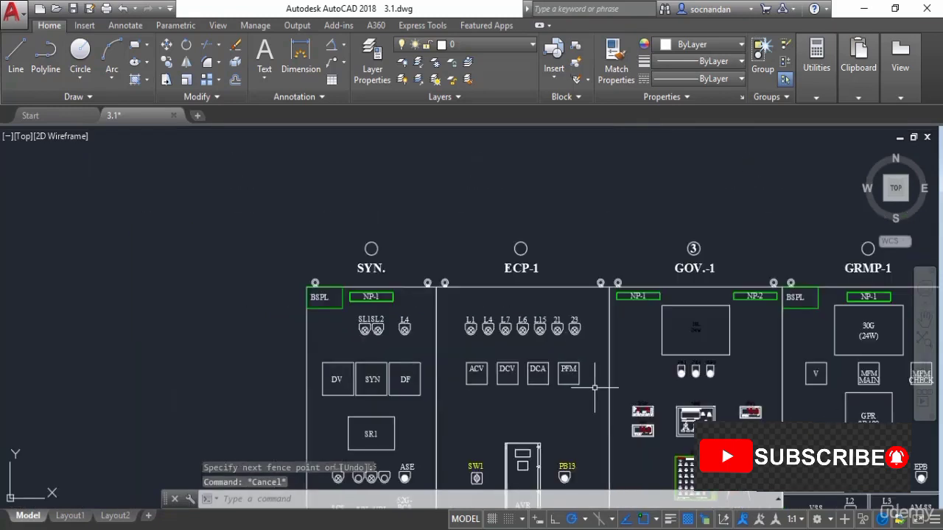
{"action": "mouse_move", "coordinate": [648, 404]}
{"action": "middle_mouse_down"}
{"action": "mouse_move", "coordinate": [457, 296]}
{"action": "mouse_move", "coordinate": [193, 280]}
{"action": "middle_mouse_up"}
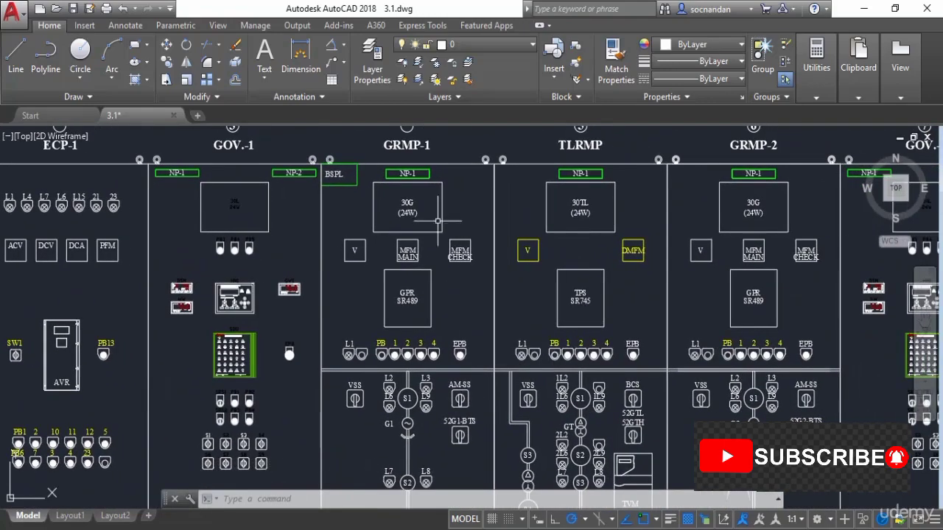
{"action": "middle_click_drag", "start_coordinate": [664, 334], "coordinate": [275, 313]}
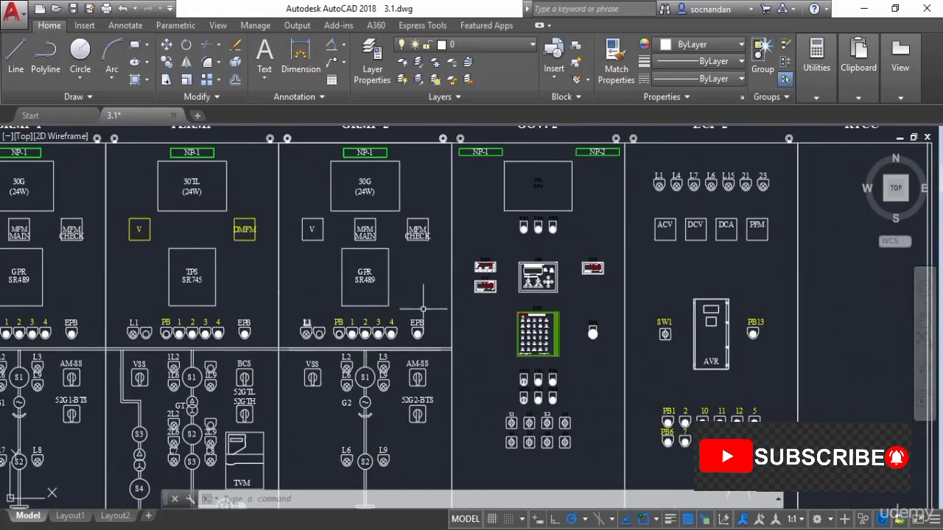
{"action": "scroll", "coordinate": [701, 390], "scroll_direction": "up", "scroll_amount": 2}
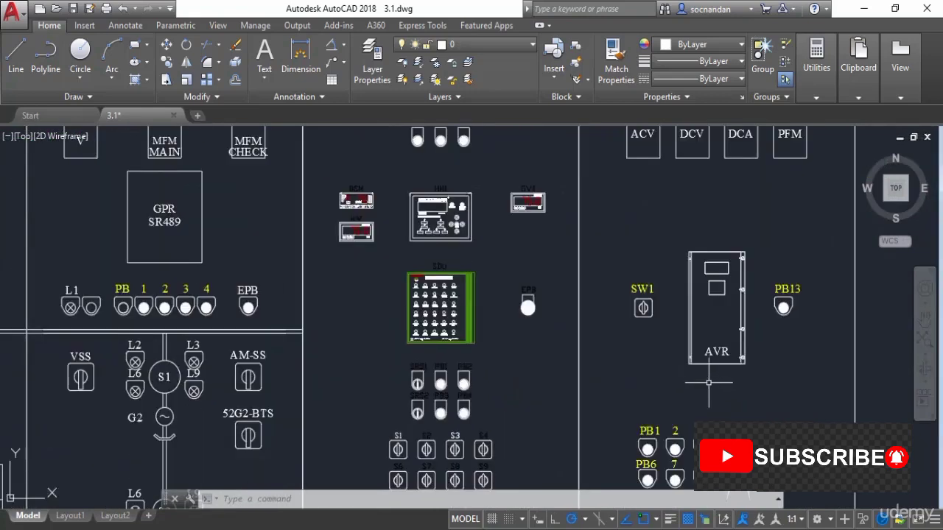
{"action": "middle_click_drag", "start_coordinate": [701, 391], "coordinate": [476, 258]}
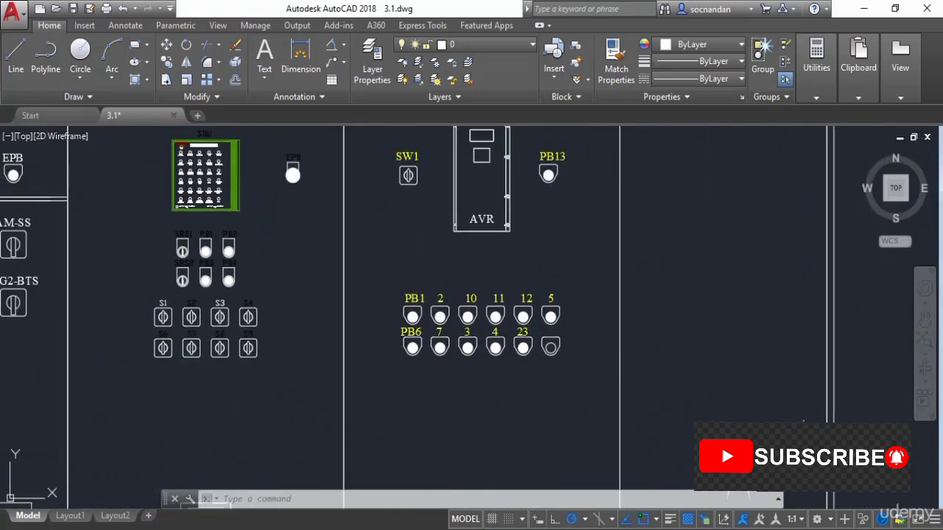
{"action": "left_click", "coordinate": [872, 479]}
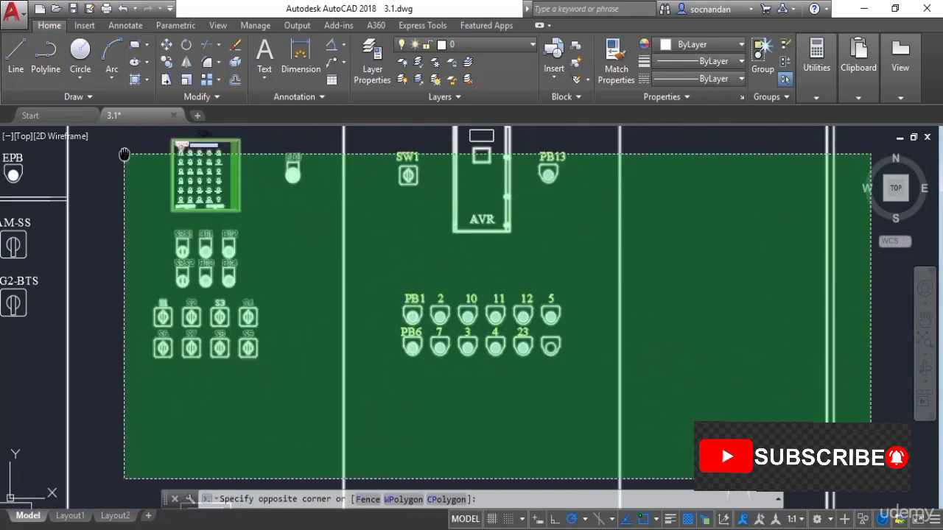
{"action": "middle_click_drag", "start_coordinate": [123, 154], "coordinate": [259, 214]}
{"action": "middle_click_drag", "start_coordinate": [116, 179], "coordinate": [185, 189]}
{"action": "middle_click_drag", "start_coordinate": [80, 183], "coordinate": [417, 195]}
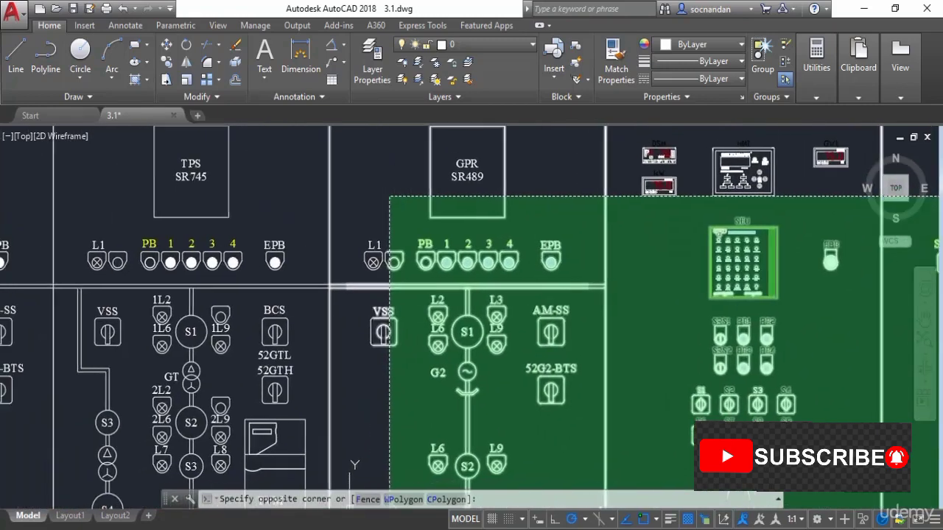
{"action": "middle_click_drag", "start_coordinate": [98, 162], "coordinate": [451, 136]}
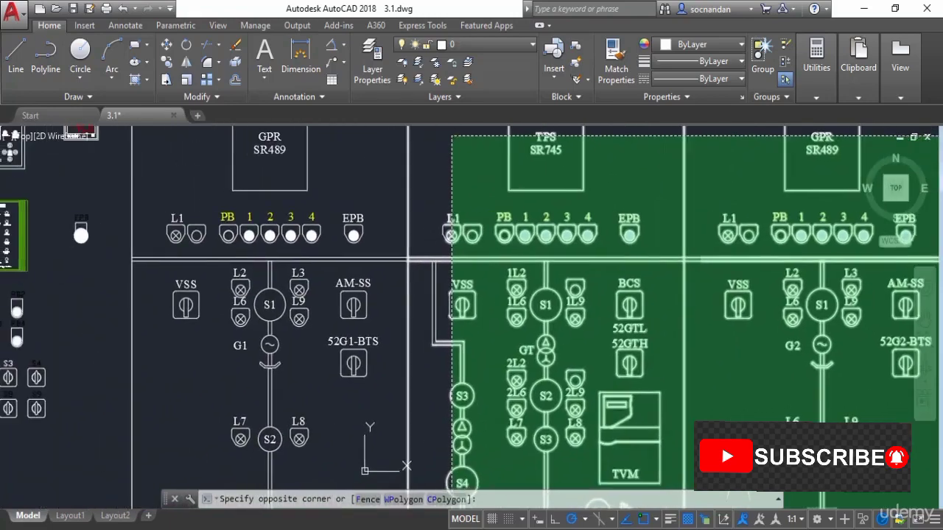
{"action": "mouse_move", "coordinate": [152, 157]}
{"action": "middle_mouse_down"}
{"action": "mouse_move", "coordinate": [450, 148]}
{"action": "mouse_move", "coordinate": [167, 158]}
{"action": "mouse_move", "coordinate": [393, 139]}
{"action": "middle_mouse_up"}
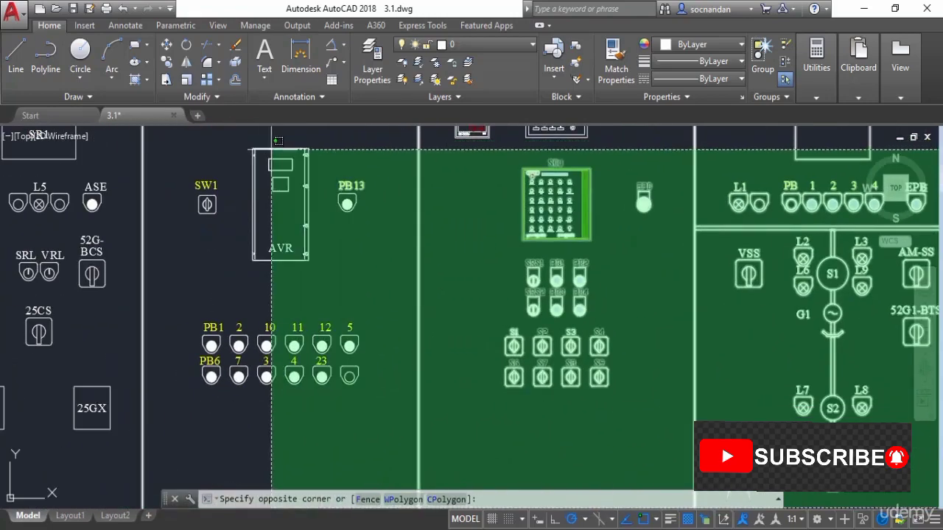
{"action": "left_click", "coordinate": [172, 147]}
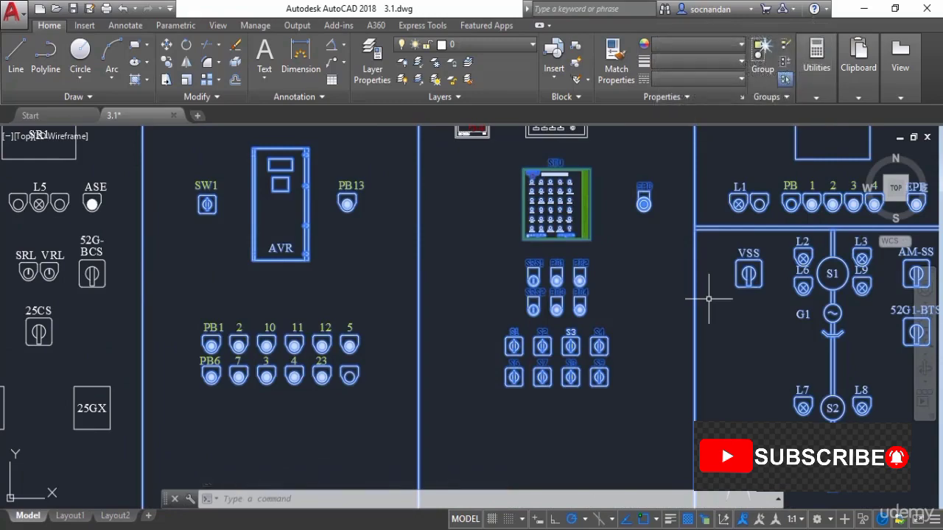
Review the crossing selection across all panels of the drawing and clear it
{"action": "mouse_move", "coordinate": [766, 335]}
{"action": "middle_mouse_down"}
{"action": "mouse_move", "coordinate": [319, 290]}
{"action": "mouse_move", "coordinate": [28, 285]}
{"action": "middle_mouse_up"}
{"action": "middle_click_drag", "start_coordinate": [146, 293], "coordinate": [42, 315]}
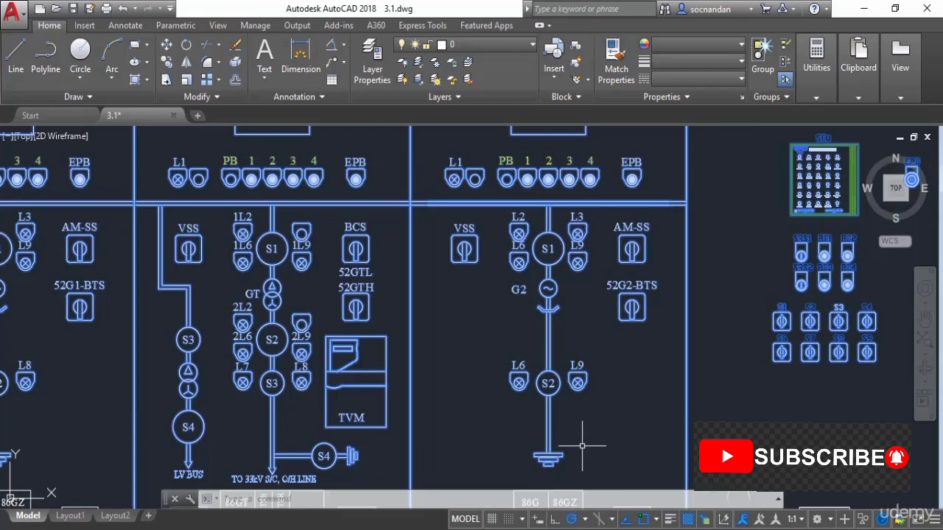
{"action": "scroll", "coordinate": [582, 446], "scroll_direction": "down", "scroll_amount": 6}
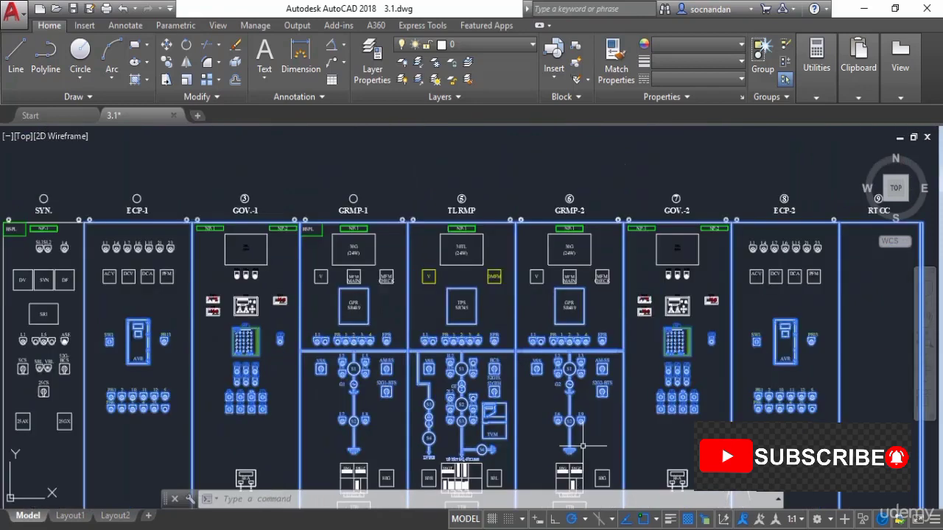
{"action": "middle_click_drag", "start_coordinate": [599, 439], "coordinate": [573, 326]}
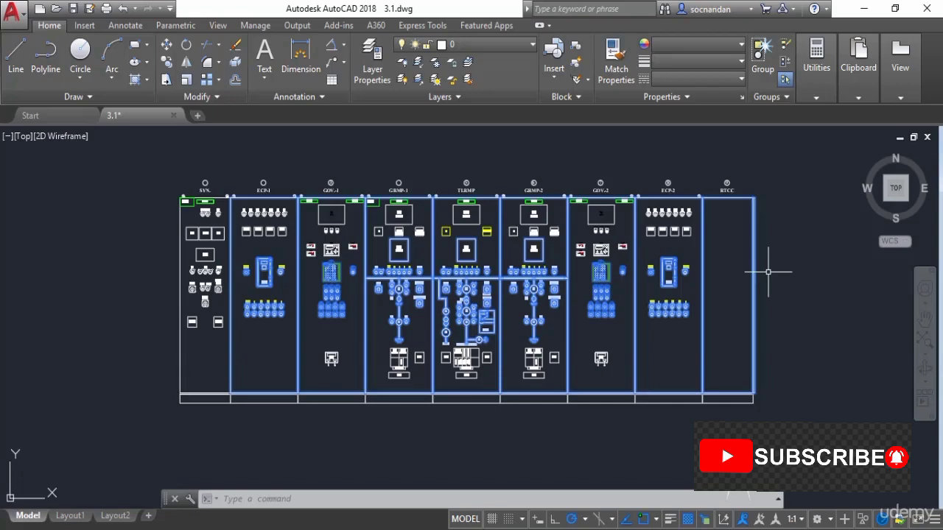
{"action": "key", "text": "Escape"}
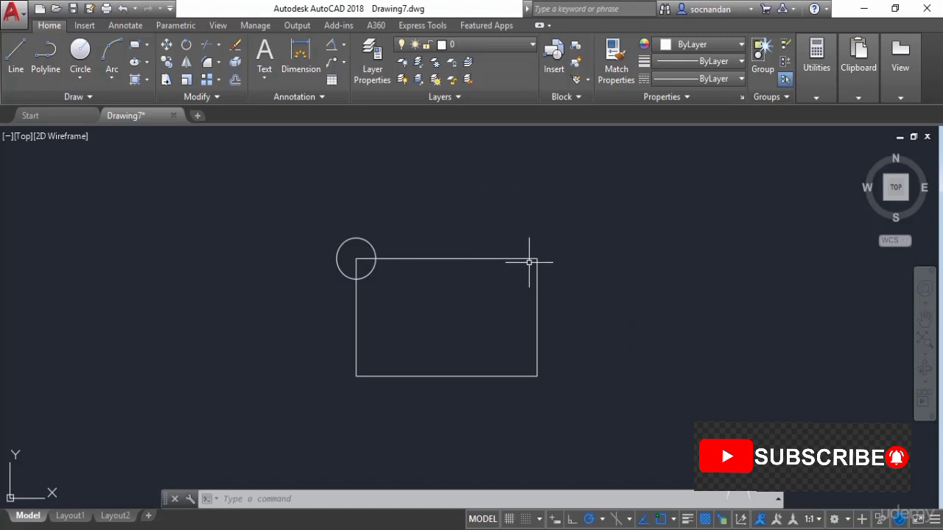
Start the Move command in Drawing7
{"action": "left_click", "coordinate": [165, 49]}
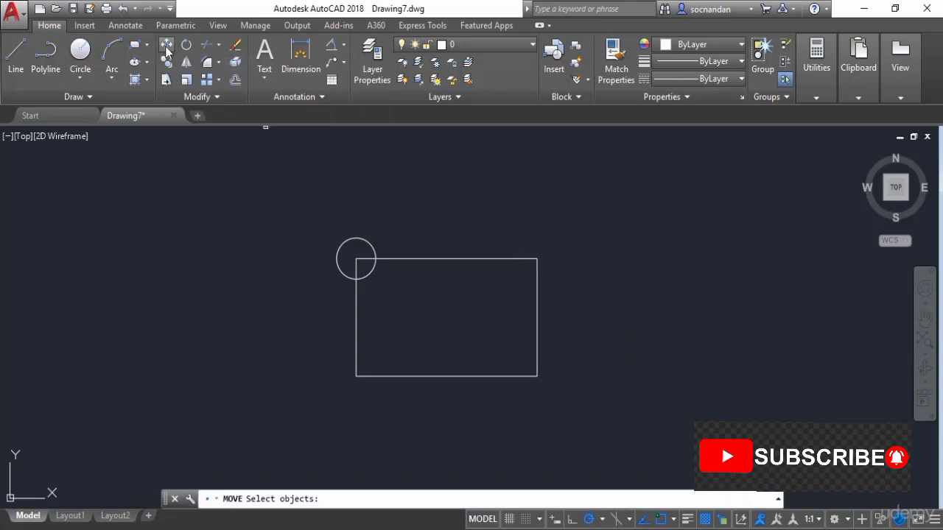
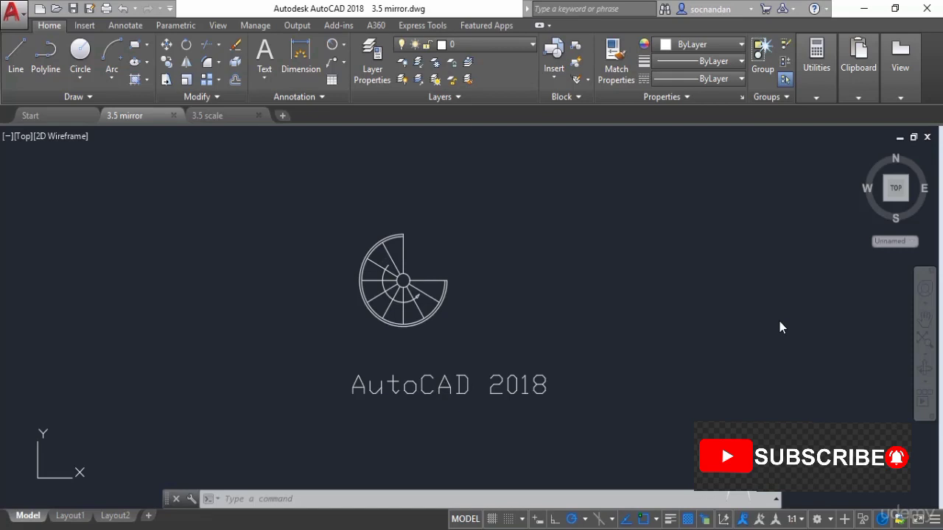
Mirror the spiral staircase about a vertical line just to its right, keeping the source object
{"action": "middle_click_drag", "start_coordinate": [454, 304], "coordinate": [428, 300]}
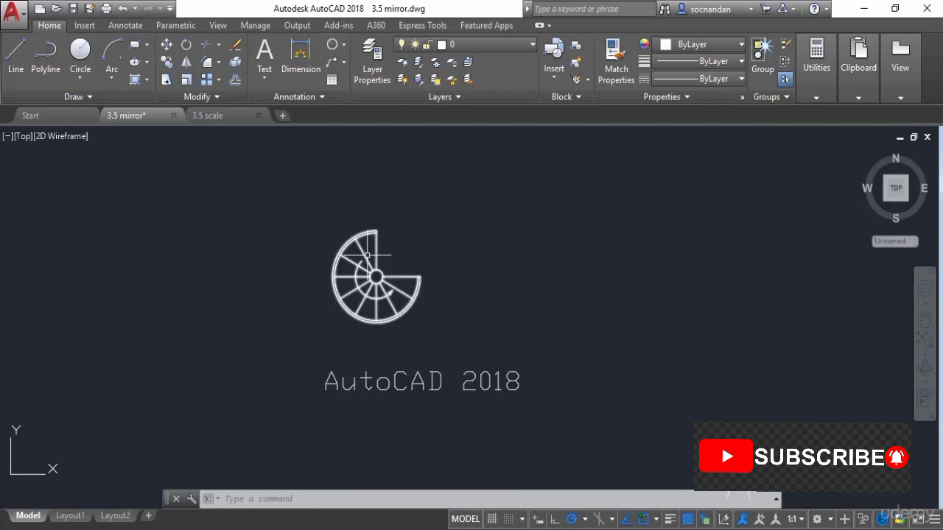
{"action": "left_click", "coordinate": [187, 66]}
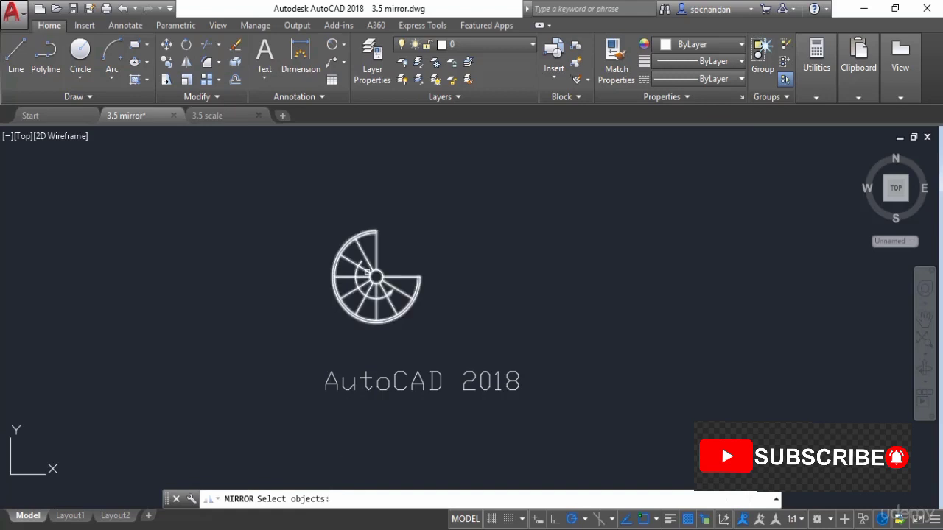
{"action": "left_click", "coordinate": [367, 270]}
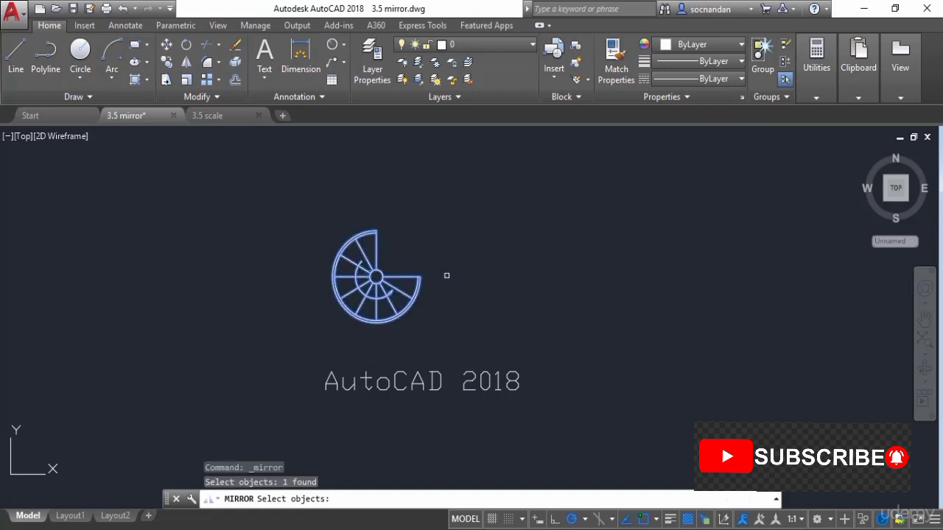
{"action": "key", "text": "Return"}
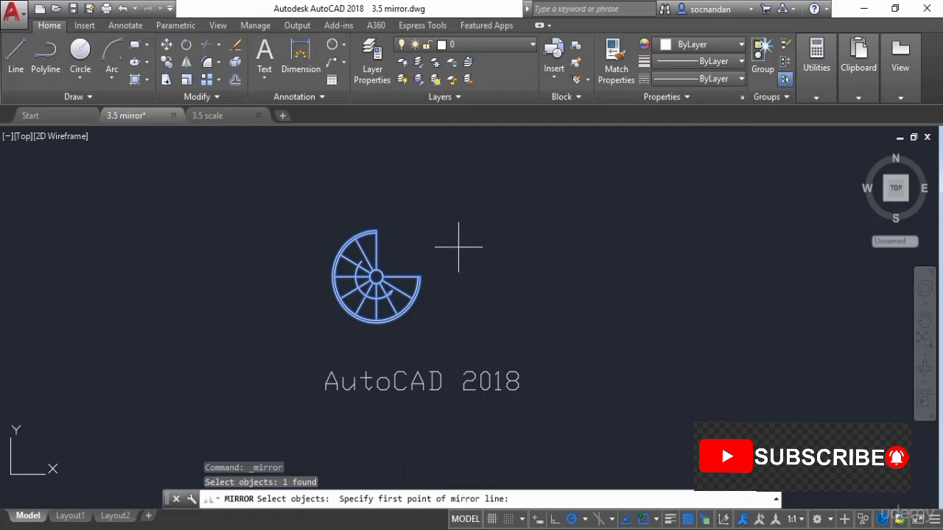
{"action": "left_click", "coordinate": [452, 215]}
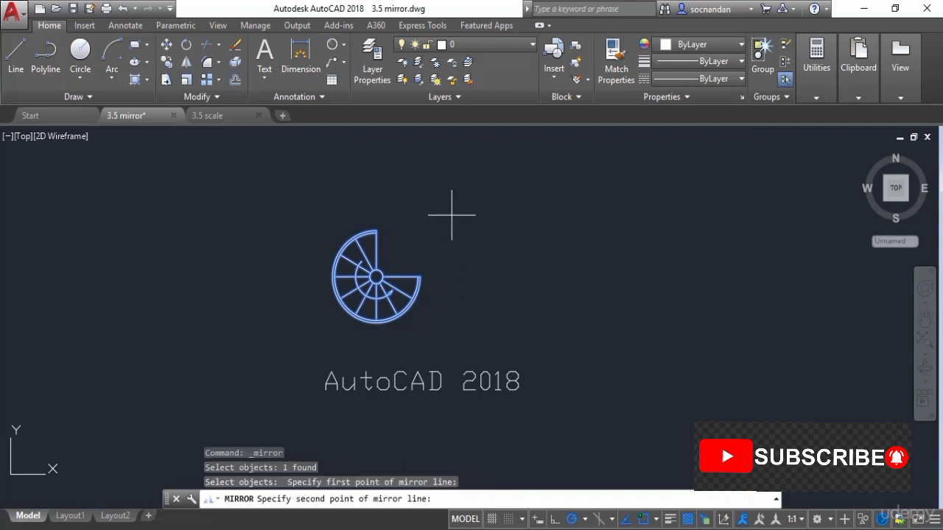
{"action": "left_click", "coordinate": [453, 332]}
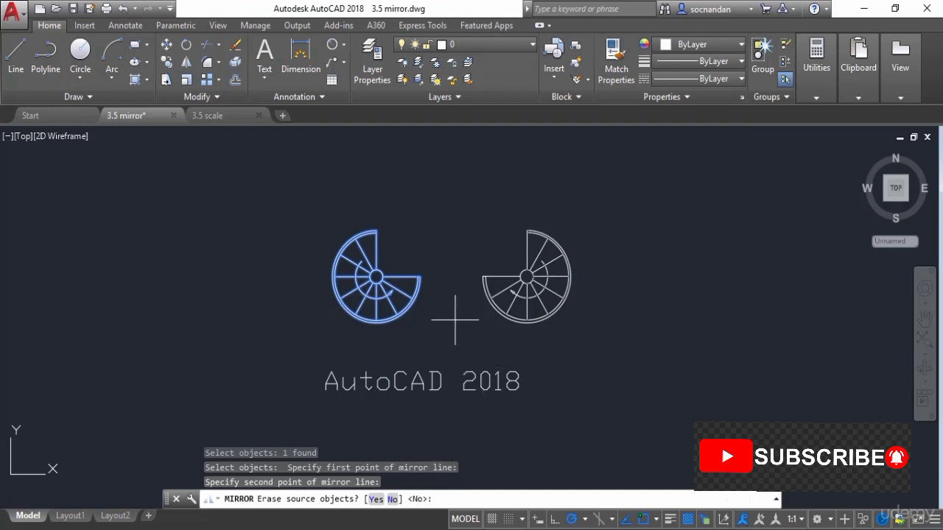
{"action": "key", "text": "Return"}
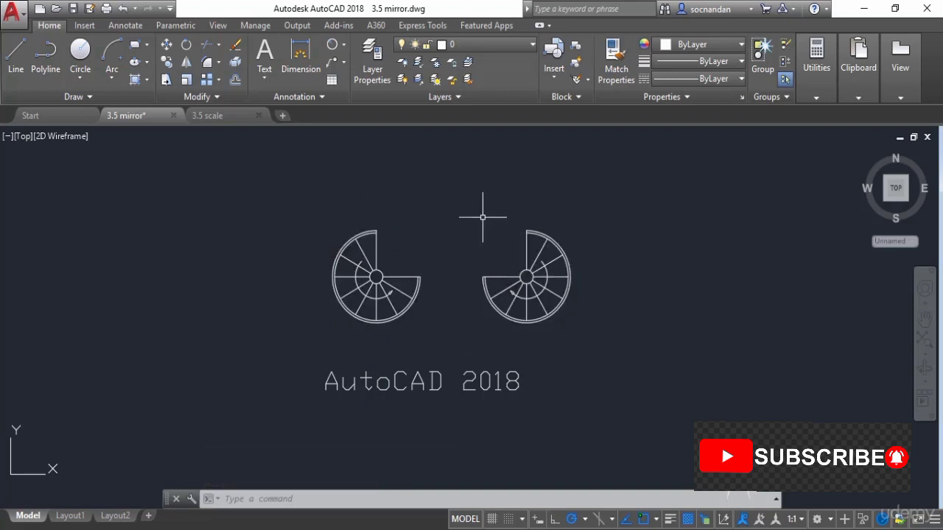
Mirror both spiral staircases about a horizontal line just above them, keeping the source objects
{"action": "mouse_move", "coordinate": [476, 222]}
{"action": "middle_mouse_down"}
{"action": "mouse_move", "coordinate": [463, 238]}
{"action": "mouse_move", "coordinate": [463, 305]}
{"action": "middle_mouse_up"}
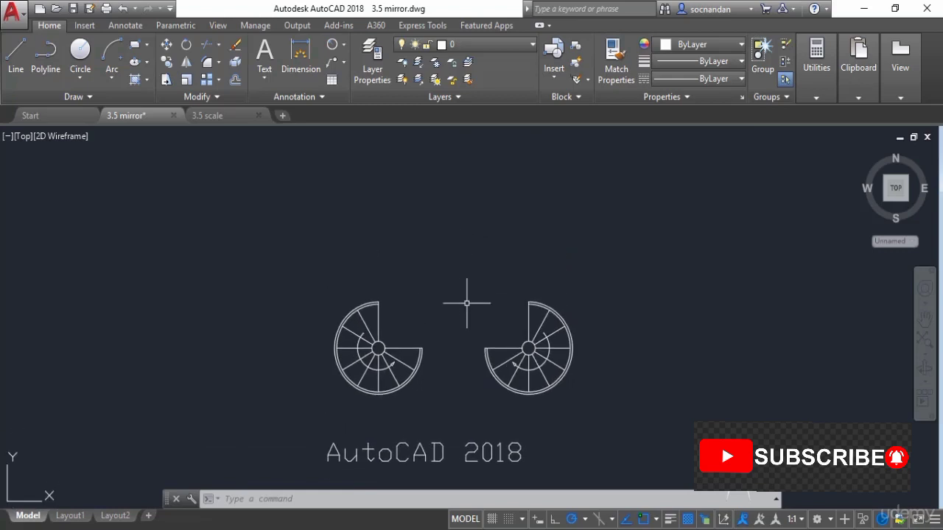
{"action": "left_click", "coordinate": [187, 62]}
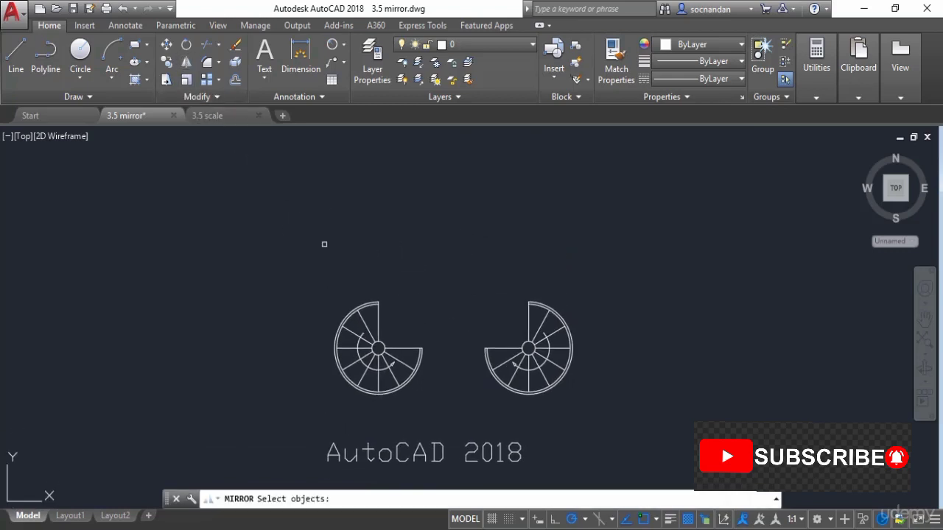
{"action": "left_click", "coordinate": [363, 312]}
{"action": "left_click", "coordinate": [531, 319]}
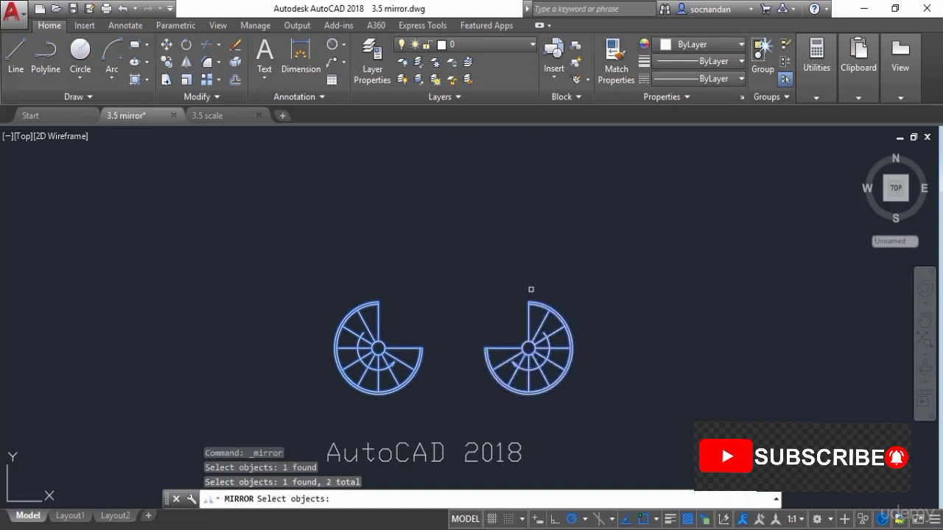
{"action": "key", "text": "Return"}
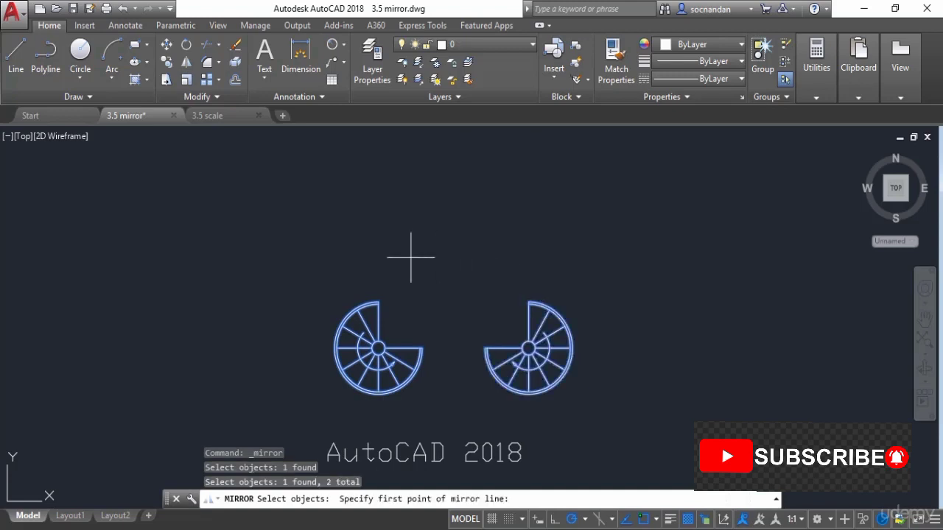
{"action": "left_click", "coordinate": [332, 261]}
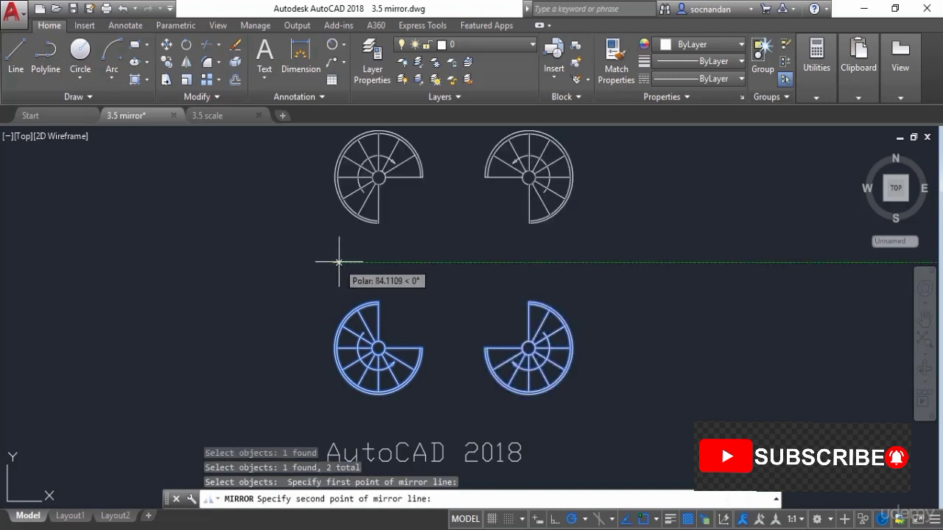
{"action": "left_click", "coordinate": [566, 261]}
{"action": "key", "text": "Return"}
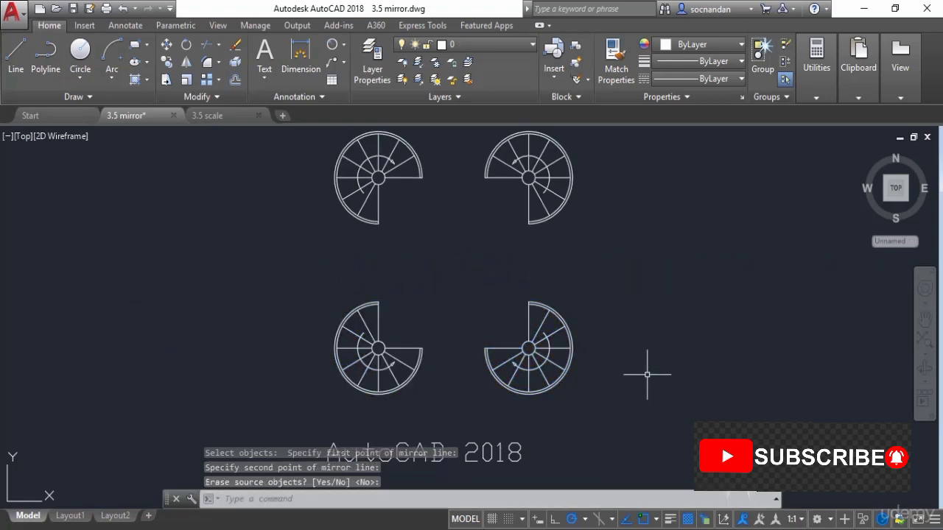
Mirror all four spiral staircases about a vertical line to their right, erasing the source objects
{"action": "scroll", "coordinate": [624, 333], "scroll_direction": "down", "scroll_amount": 2}
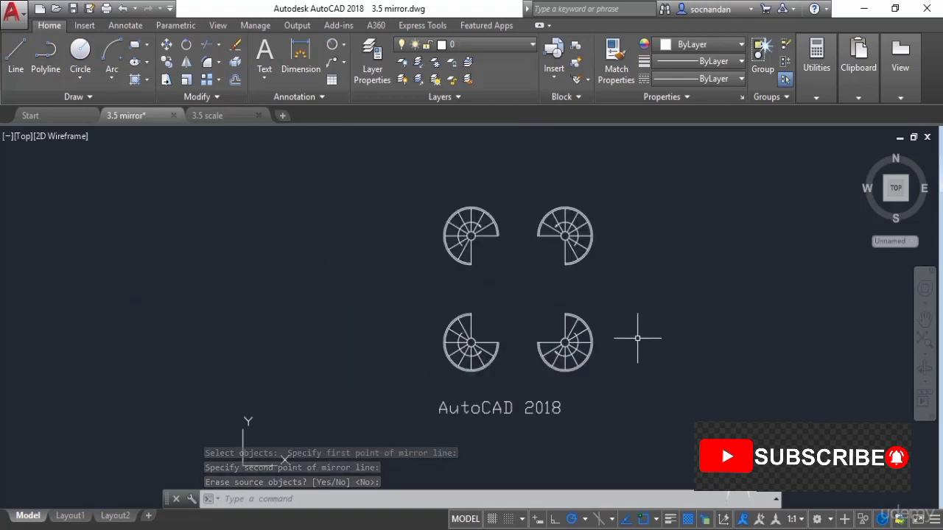
{"action": "mouse_move", "coordinate": [638, 339]}
{"action": "middle_mouse_down"}
{"action": "mouse_move", "coordinate": [558, 353]}
{"action": "mouse_move", "coordinate": [474, 342]}
{"action": "middle_mouse_up"}
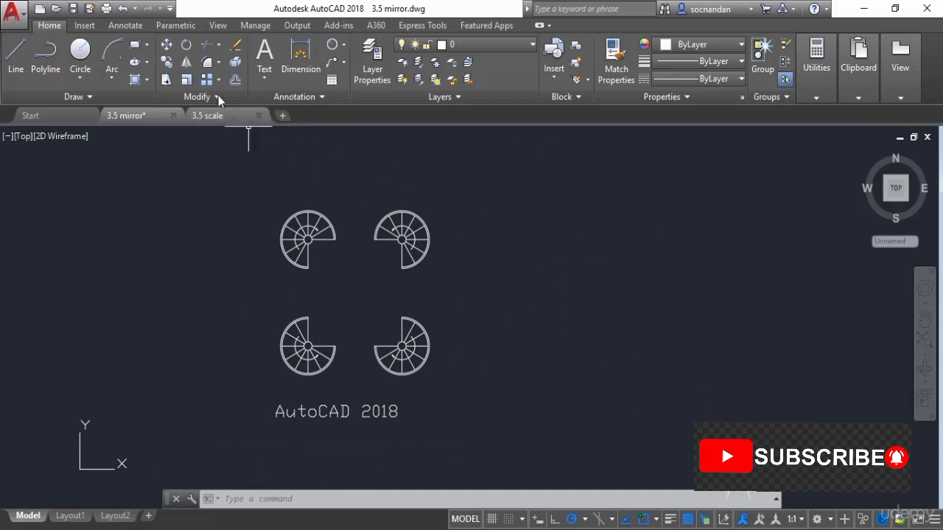
{"action": "left_click", "coordinate": [190, 65]}
{"action": "left_click", "coordinate": [436, 398]}
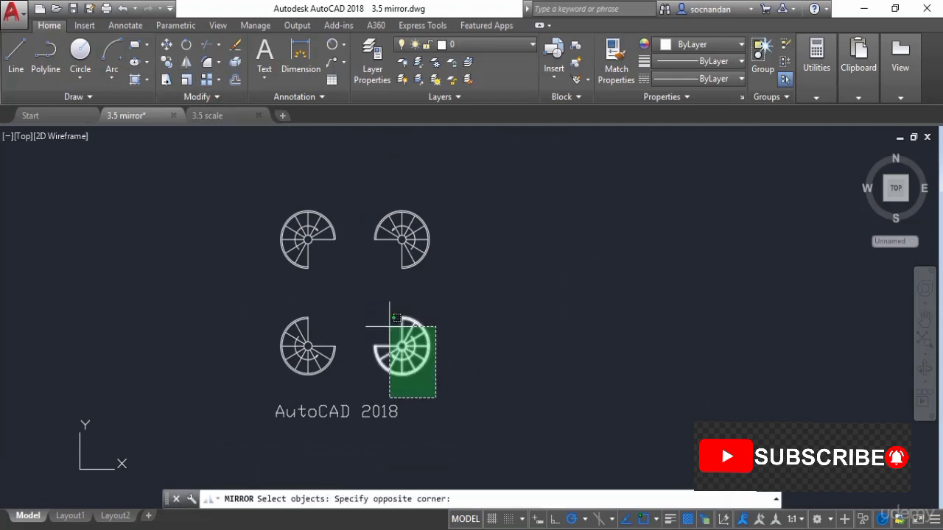
{"action": "left_click", "coordinate": [314, 236]}
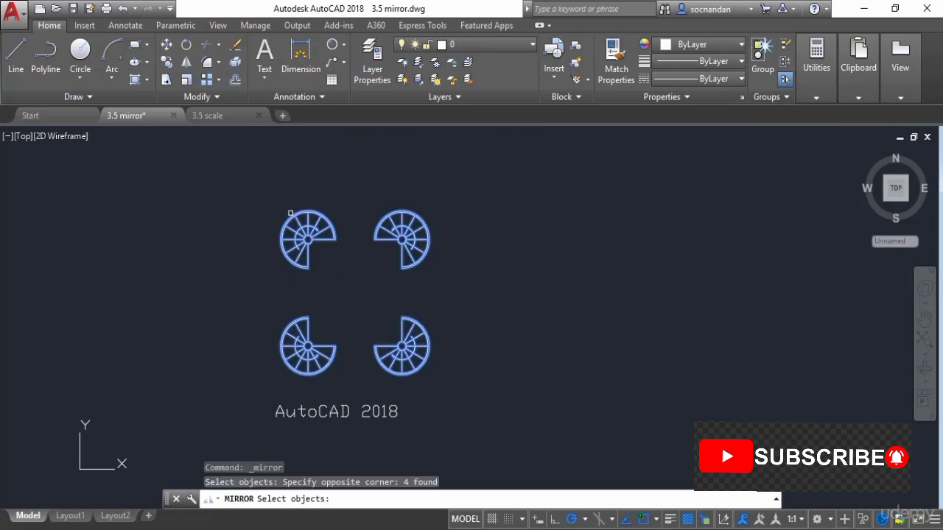
{"action": "key", "text": "Return"}
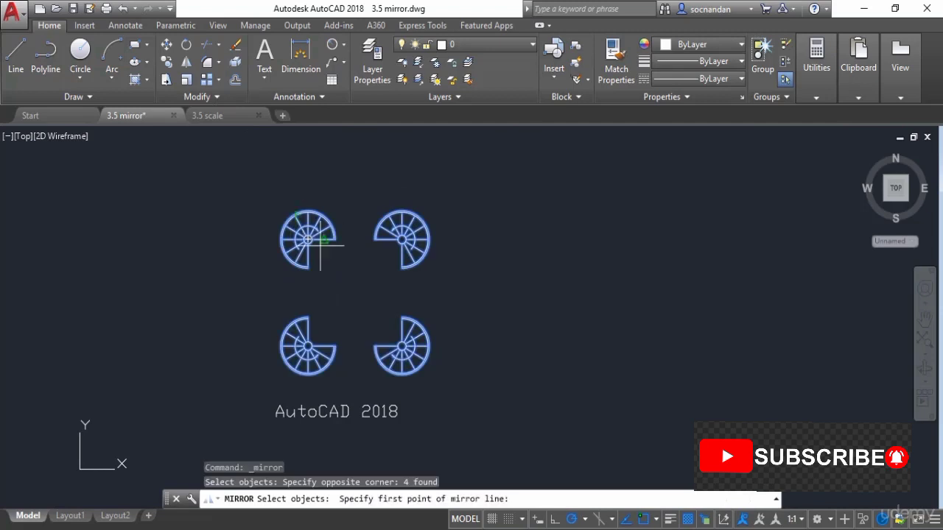
{"action": "left_click", "coordinate": [486, 213]}
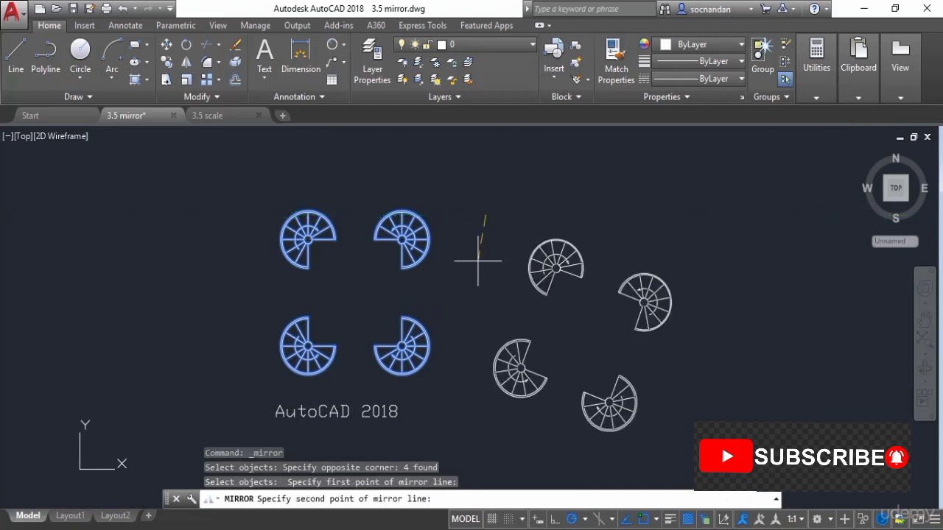
{"action": "left_click", "coordinate": [485, 369]}
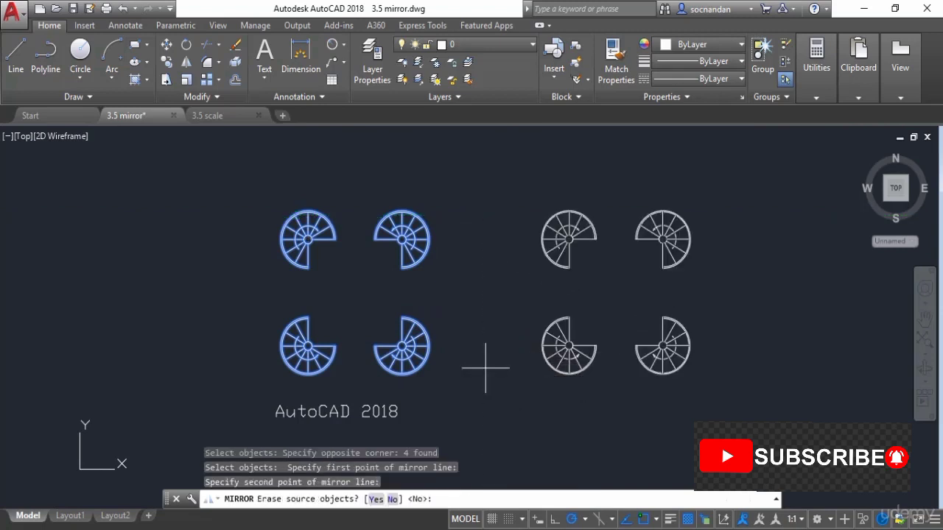
{"action": "left_click", "coordinate": [376, 500]}
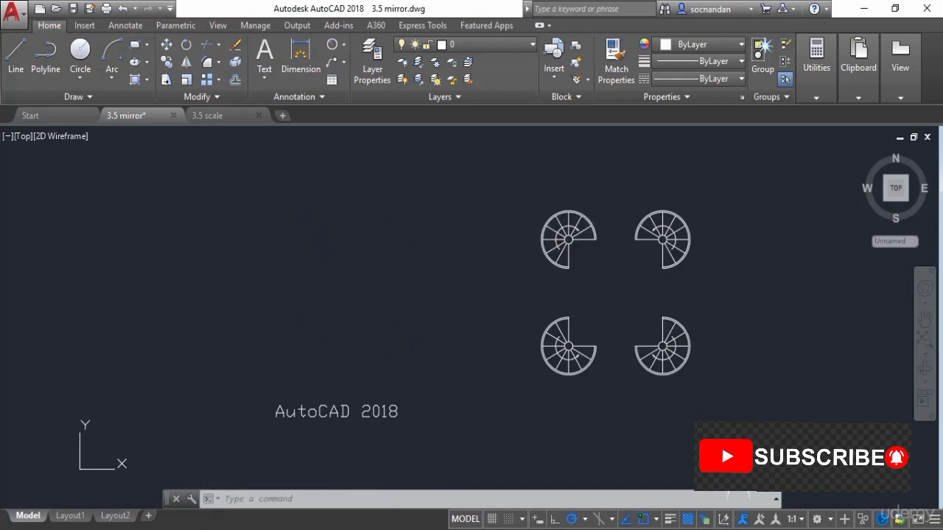
Undo the staircase mirror operations back to the single original spiral staircase
{"action": "key", "text": "ctrl+z"}
{"action": "key", "text": "ctrl+z"}
{"action": "key", "text": "ctrl+z"}
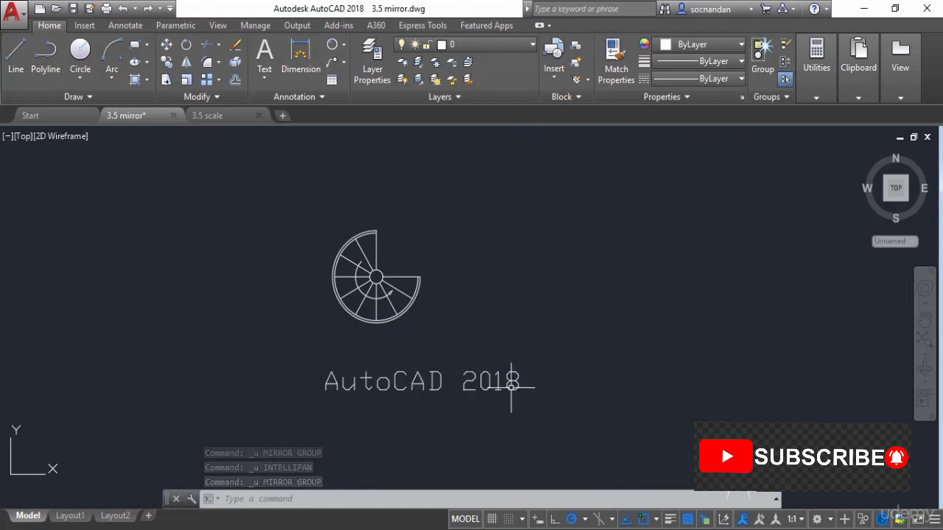
Mirror the text AutoCAD 2018 about a vertical line just past its right end, keeping the source text
{"action": "left_click", "coordinate": [188, 65]}
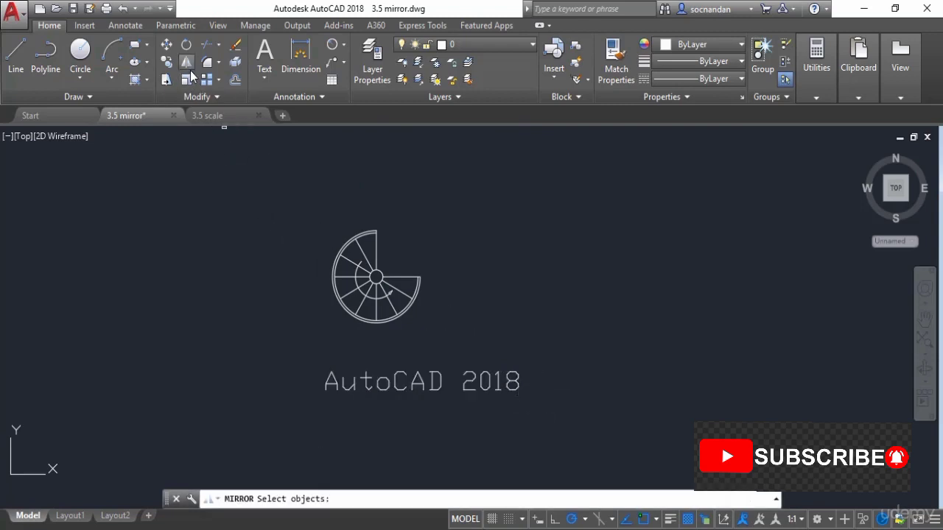
{"action": "left_click", "coordinate": [345, 389]}
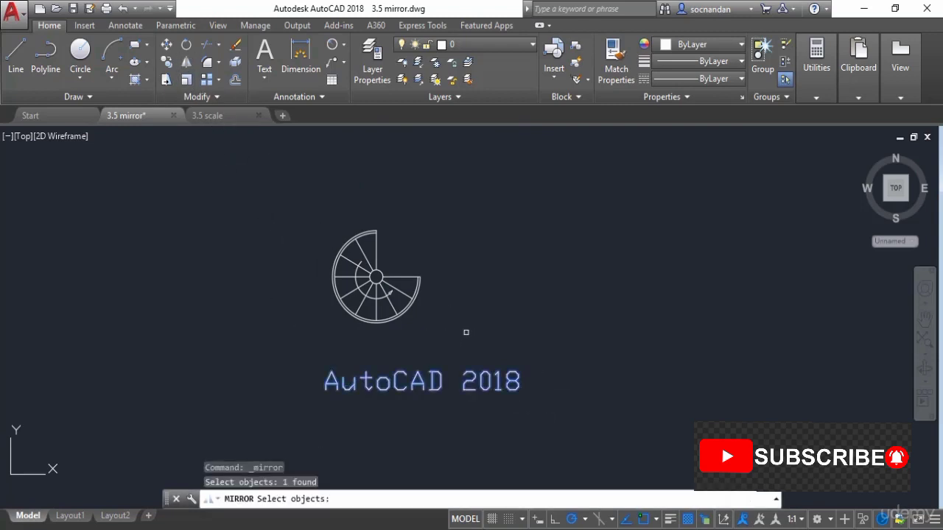
{"action": "key", "text": "Return"}
{"action": "left_click", "coordinate": [547, 402]}
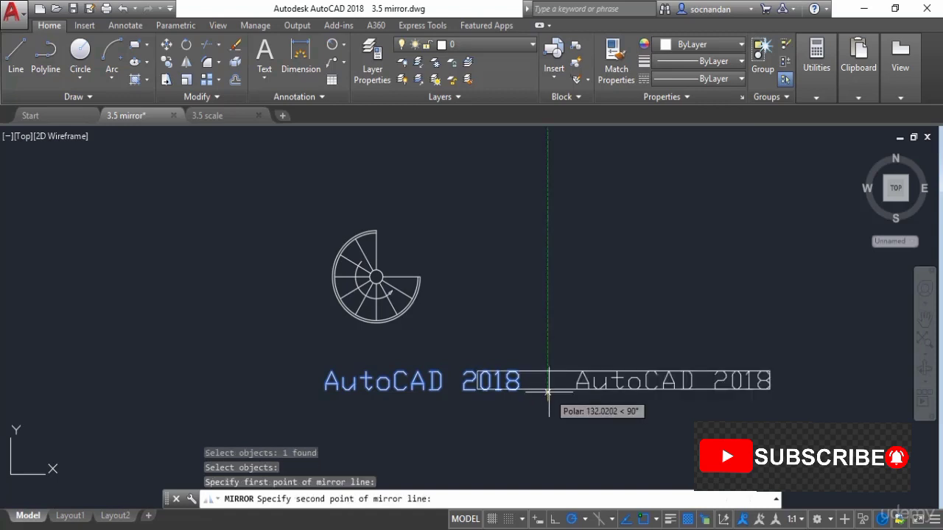
{"action": "left_click", "coordinate": [548, 337]}
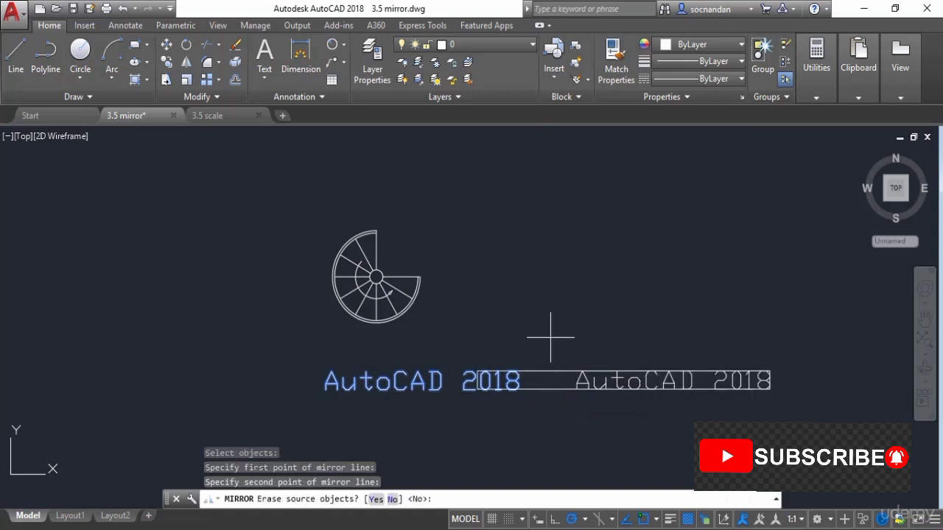
{"action": "key", "text": "Return"}
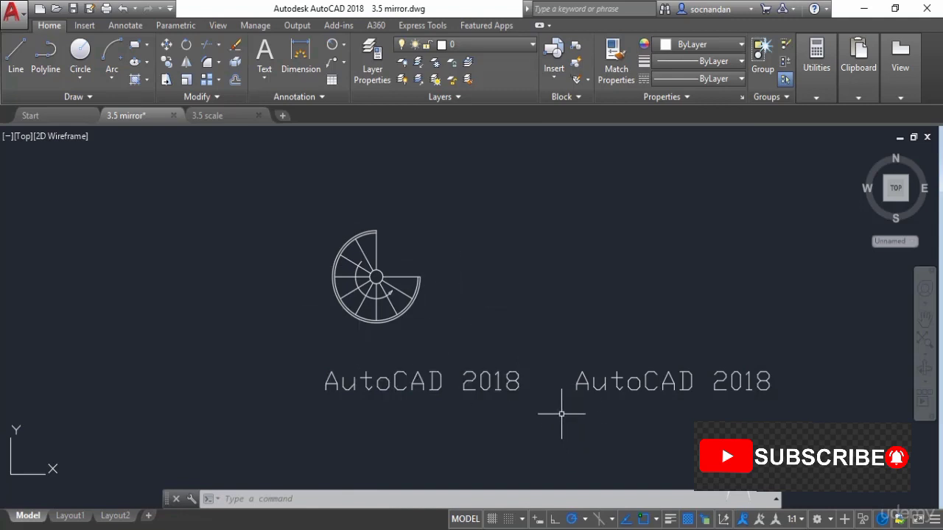
Copy the original AutoCAD 2018 text straight down to a spot just below itself
{"action": "middle_click_drag", "start_coordinate": [562, 415], "coordinate": [488, 426]}
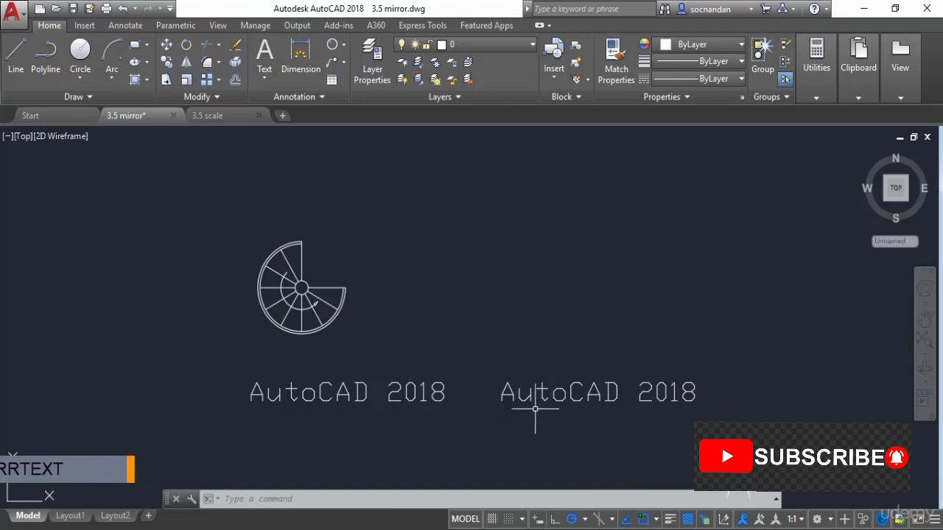
{"action": "left_click", "coordinate": [433, 381]}
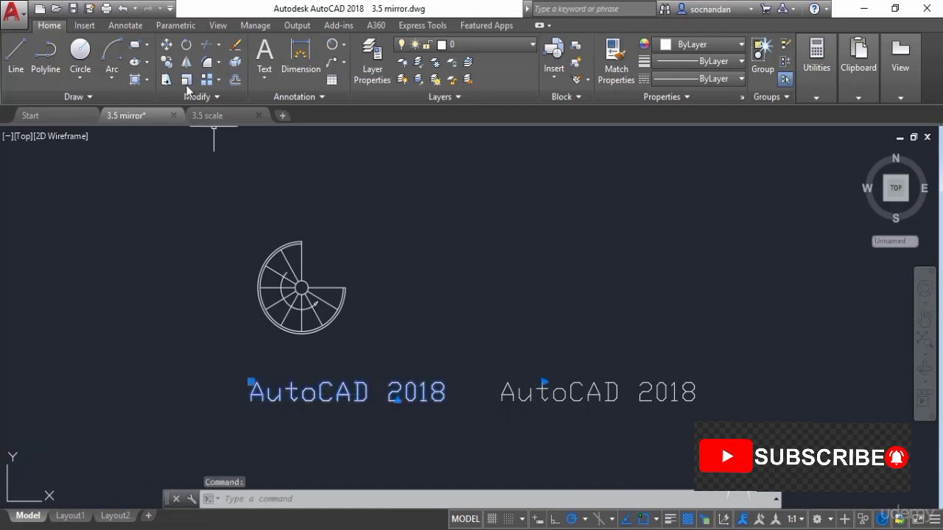
{"action": "left_click", "coordinate": [166, 62]}
{"action": "left_click", "coordinate": [417, 362]}
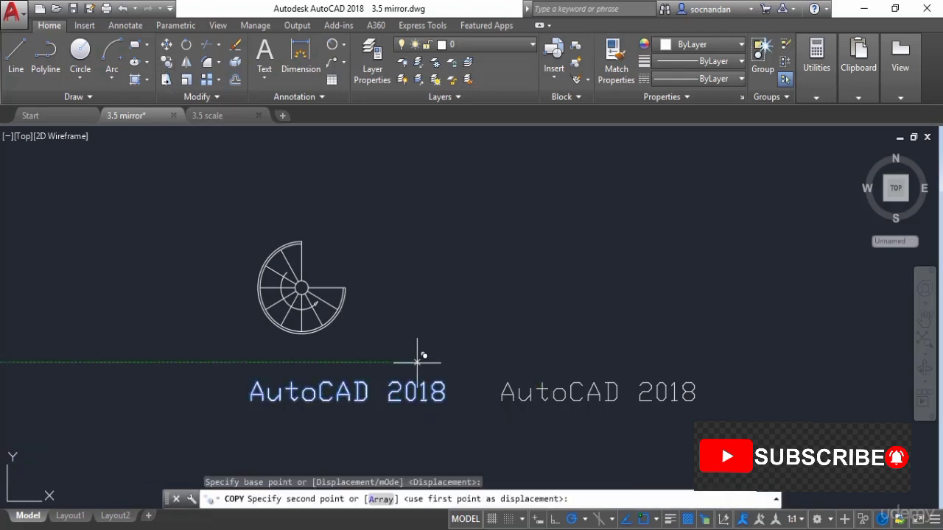
{"action": "left_click", "coordinate": [417, 417]}
{"action": "middle_click_drag", "start_coordinate": [500, 442], "coordinate": [487, 352]}
{"action": "key", "text": "Escape"}
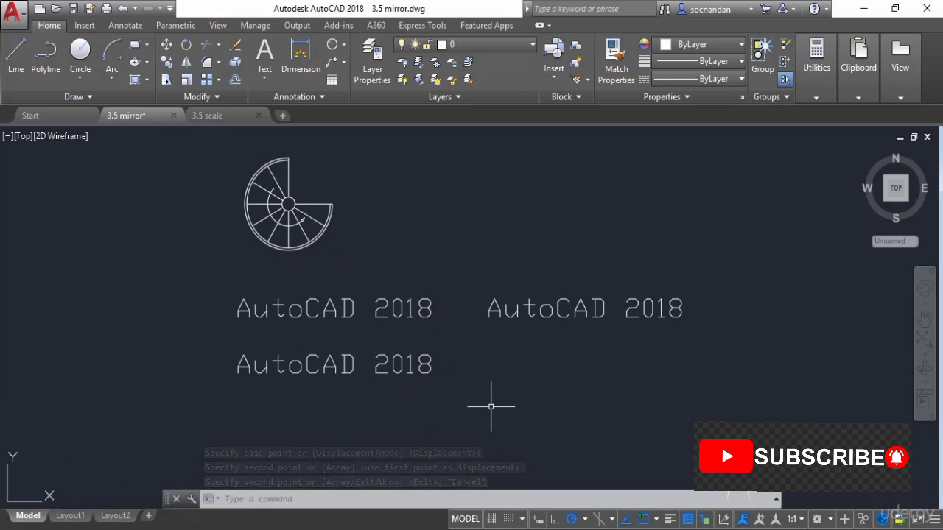
Set the MIRRTEXT system variable to 1
{"action": "type", "text": "mirrtext"}
{"action": "key", "text": "Return"}
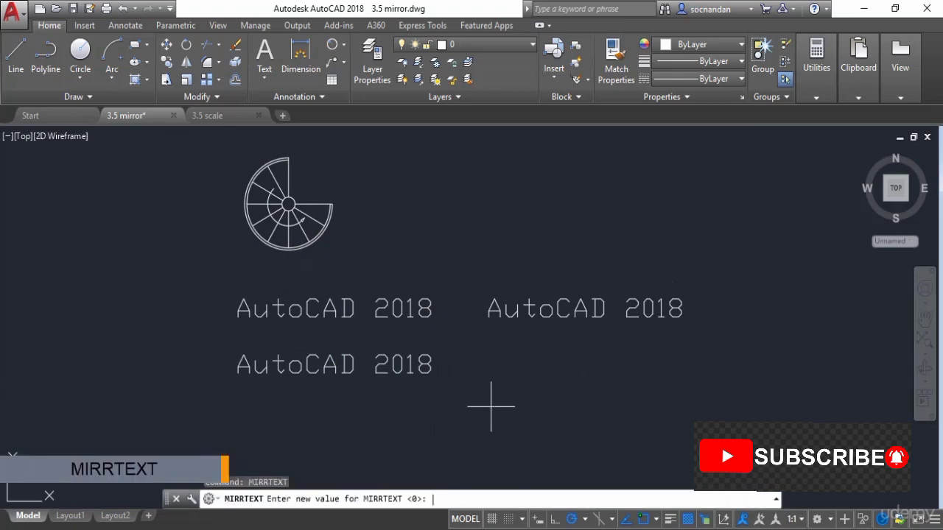
{"action": "type", "text": "1"}
{"action": "key", "text": "Return"}
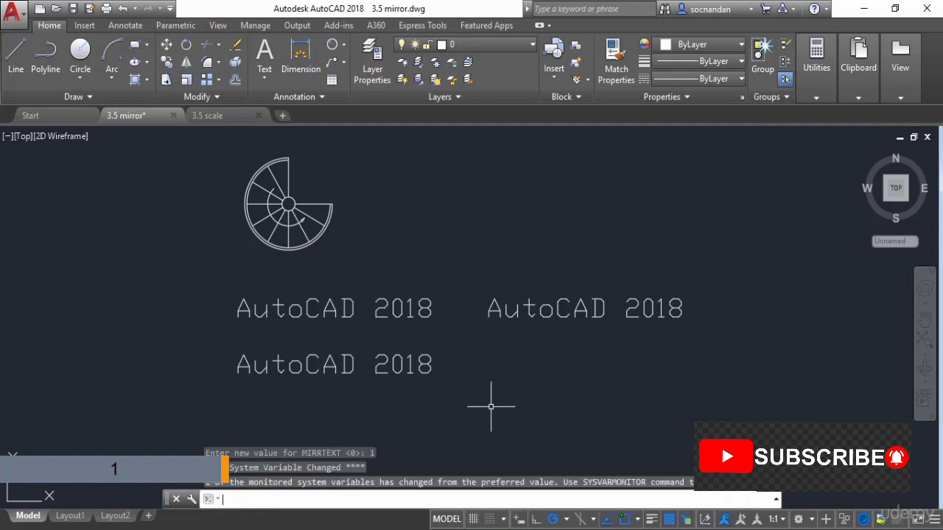
Mirror the lower AutoCAD 2018 text about a vertical line just past its right end, keeping the source text
{"action": "left_click", "coordinate": [186, 62]}
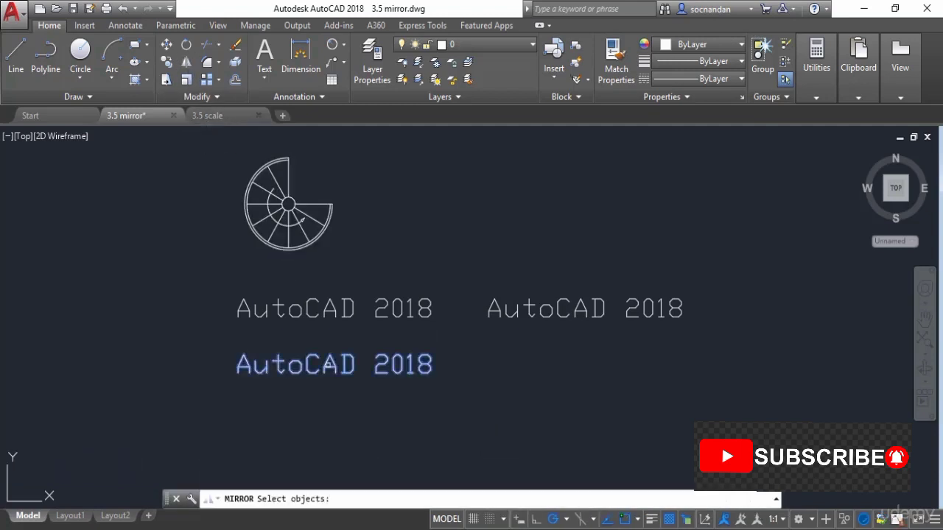
{"action": "left_click", "coordinate": [328, 369]}
{"action": "key", "text": "Return"}
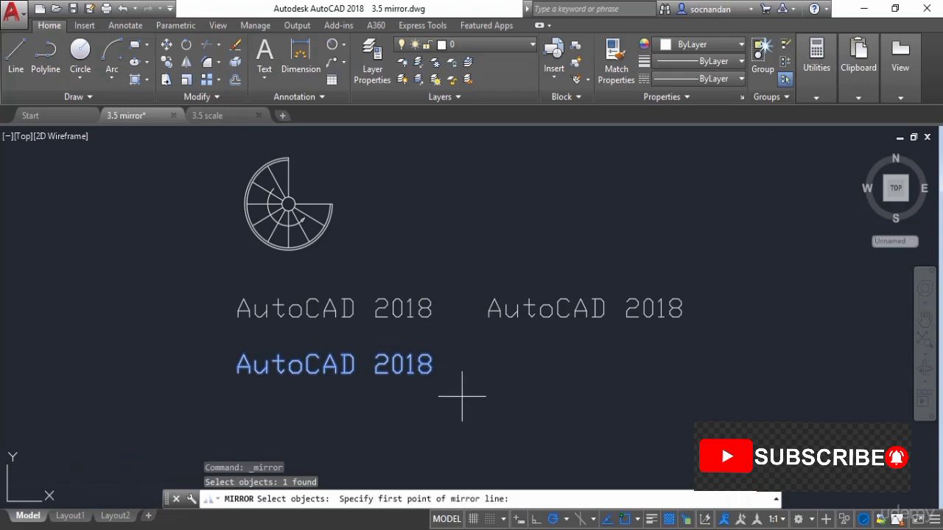
{"action": "left_click", "coordinate": [461, 391]}
{"action": "left_click", "coordinate": [465, 332]}
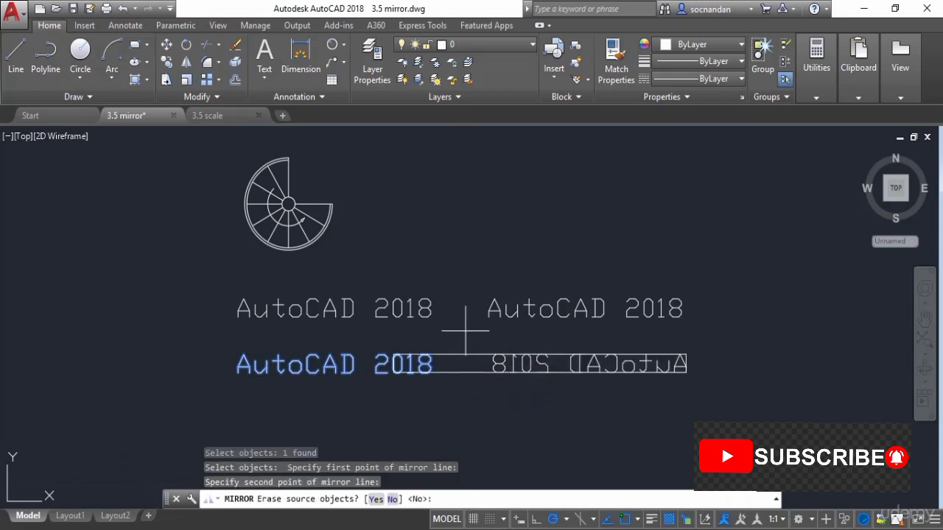
{"action": "key", "text": "Return"}
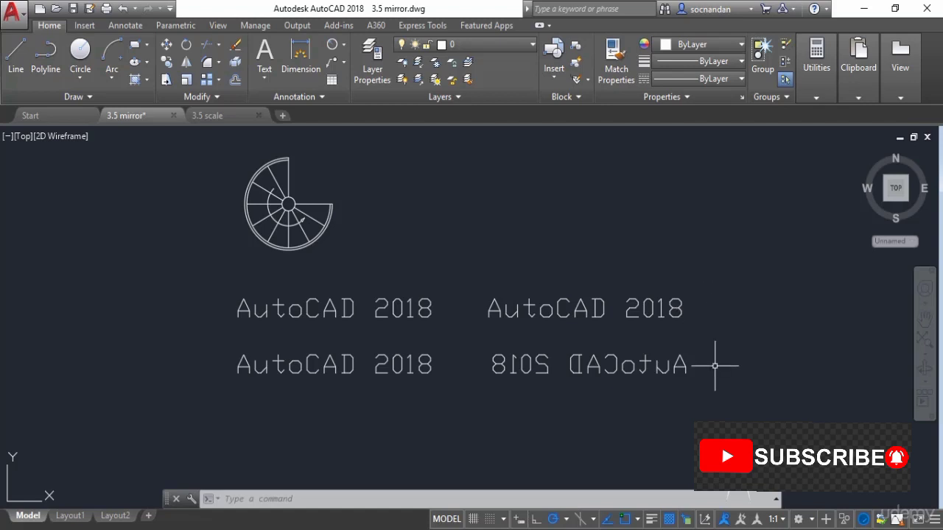
Set the MIRRTEXT system variable back to 0
{"action": "type", "text": "mirrtext"}
{"action": "key", "text": "Return"}
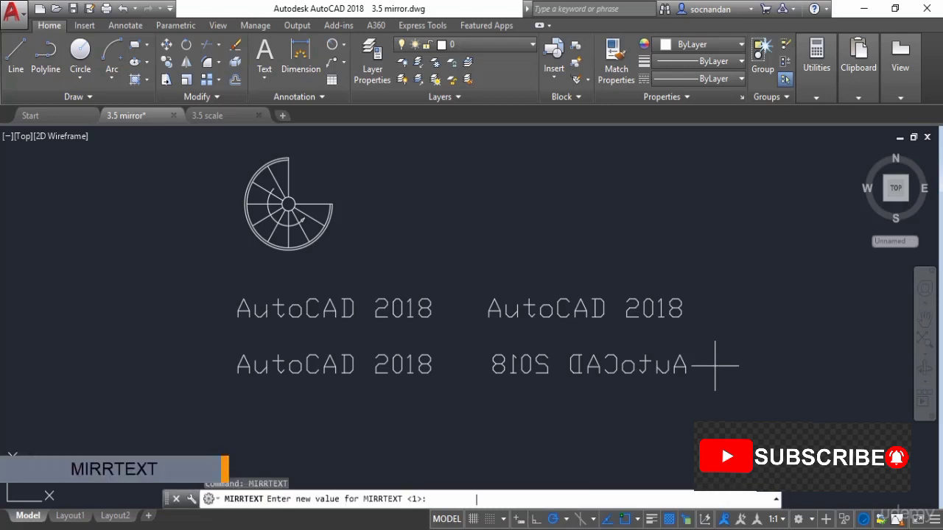
{"action": "type", "text": "0"}
{"action": "key", "text": "Return"}
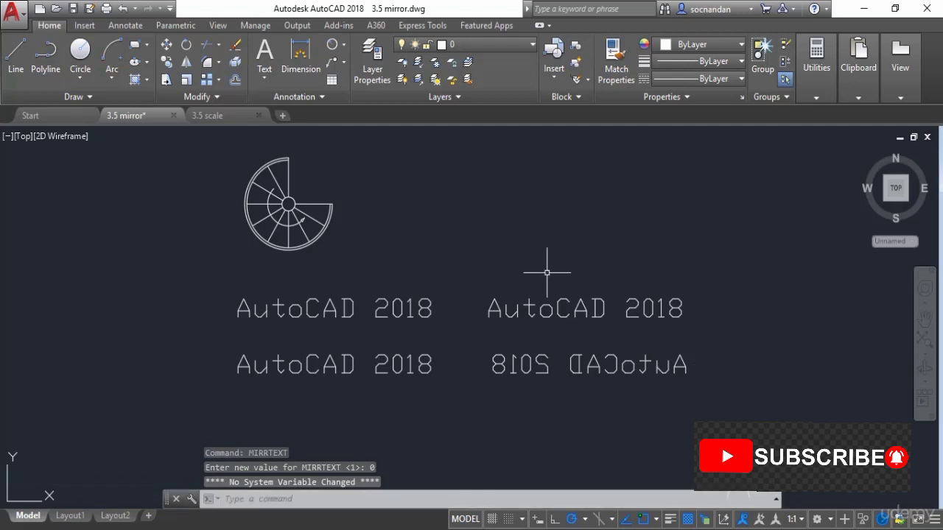
In the 3.5 scale drawing, scale the rectangular two-pane object by a factor of 1.2 from its lower-left corner
{"action": "left_click", "coordinate": [209, 116]}
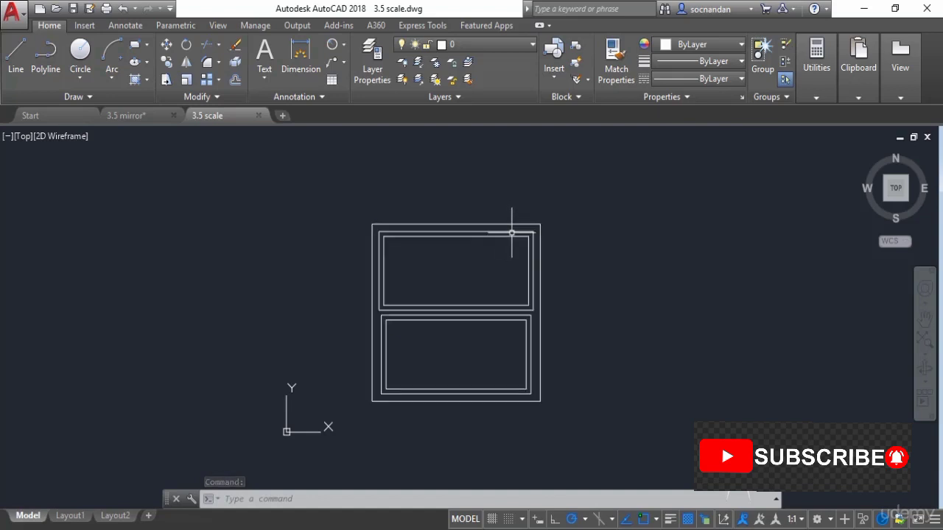
{"action": "middle_click_drag", "start_coordinate": [509, 234], "coordinate": [448, 229]}
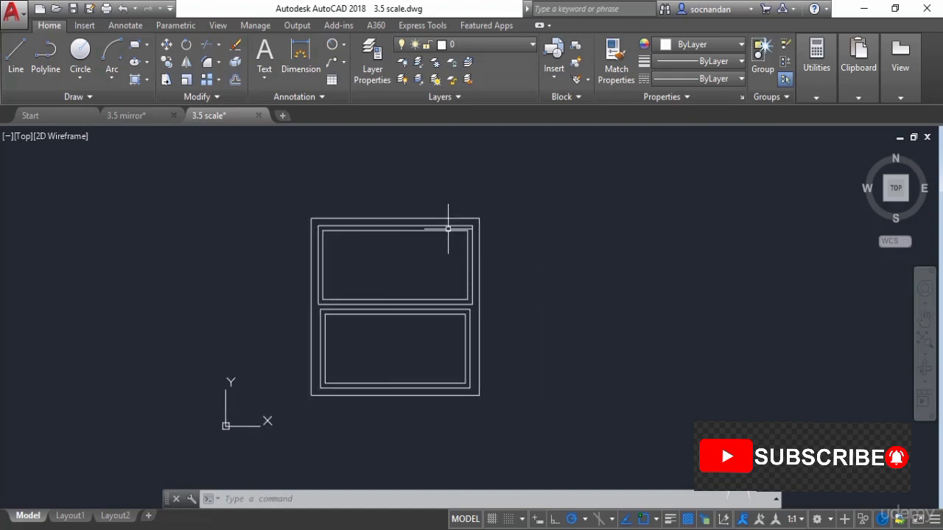
{"action": "left_click", "coordinate": [187, 81]}
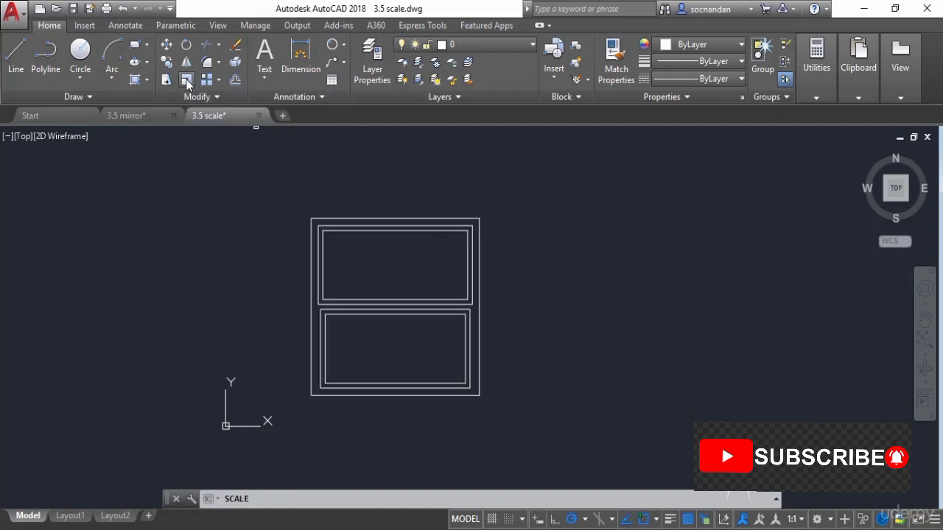
{"action": "left_click", "coordinate": [338, 218]}
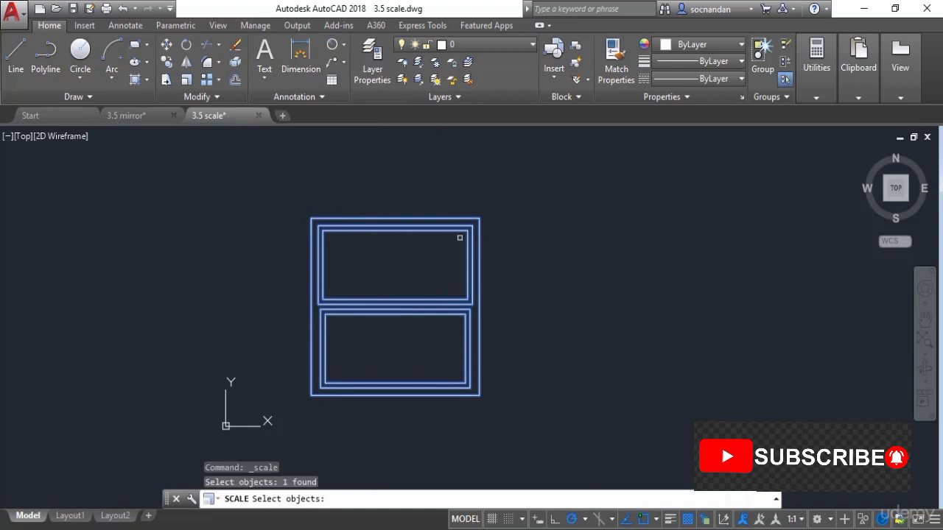
{"action": "key", "text": "Return"}
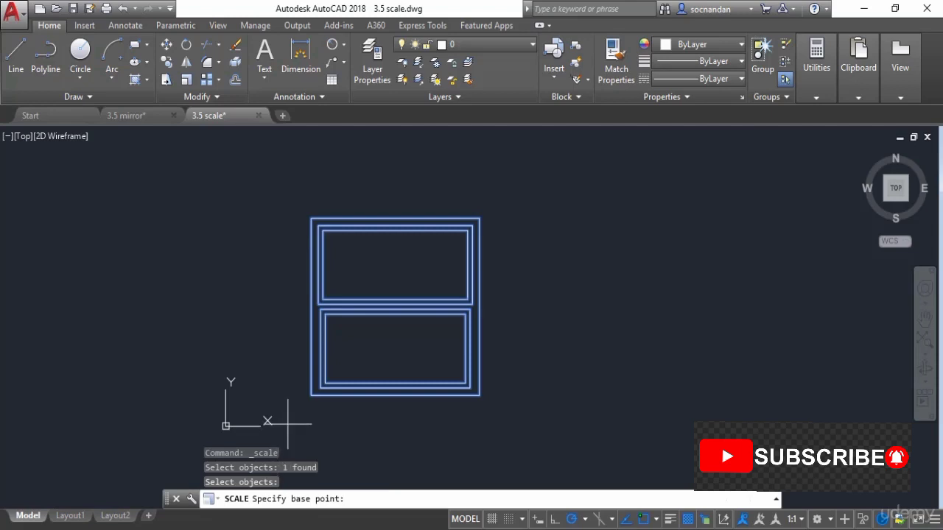
{"action": "left_click", "coordinate": [311, 395]}
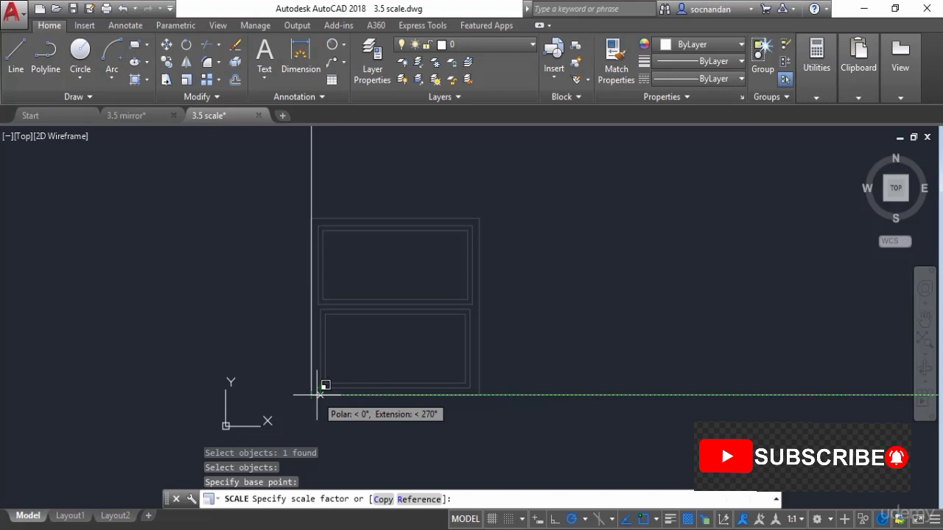
{"action": "type", "text": "1.2"}
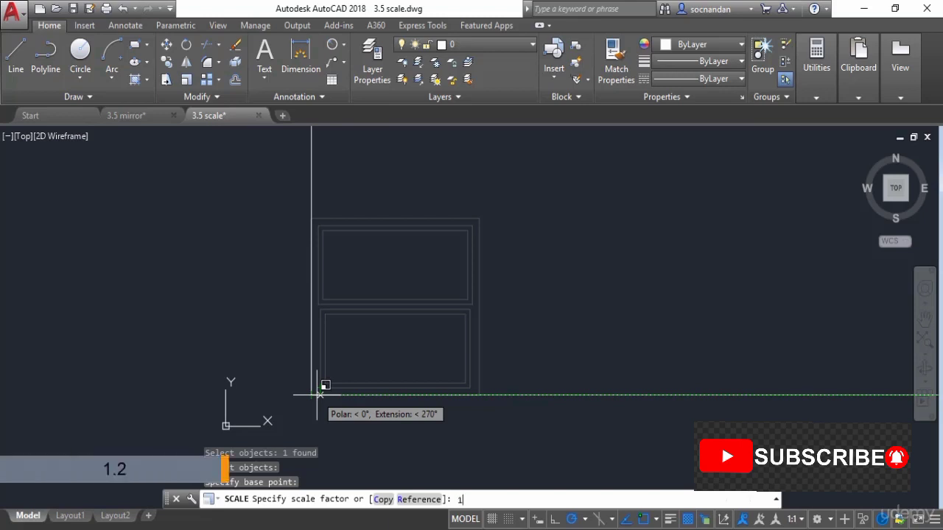